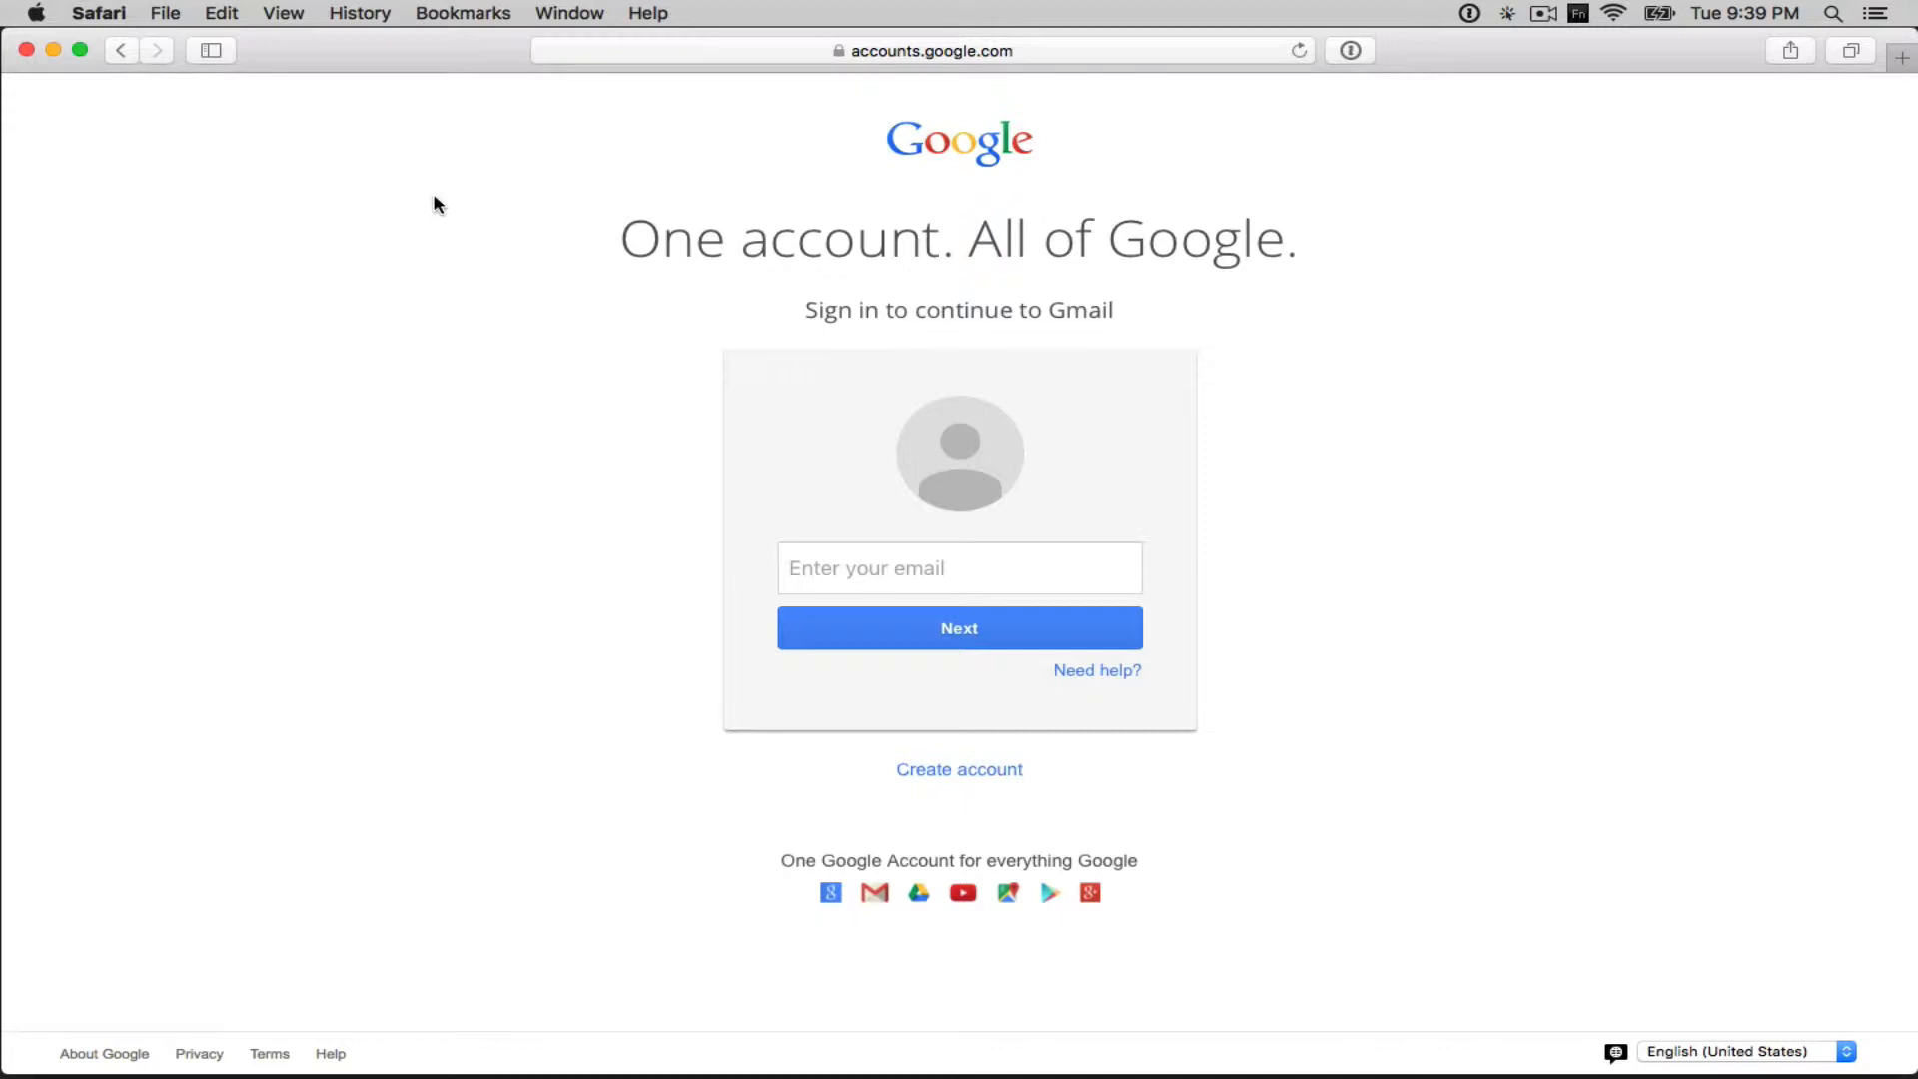
# - Enter the account e-mail, continue with Next, and focus the password field to sign in
pyautogui.click(867, 561)
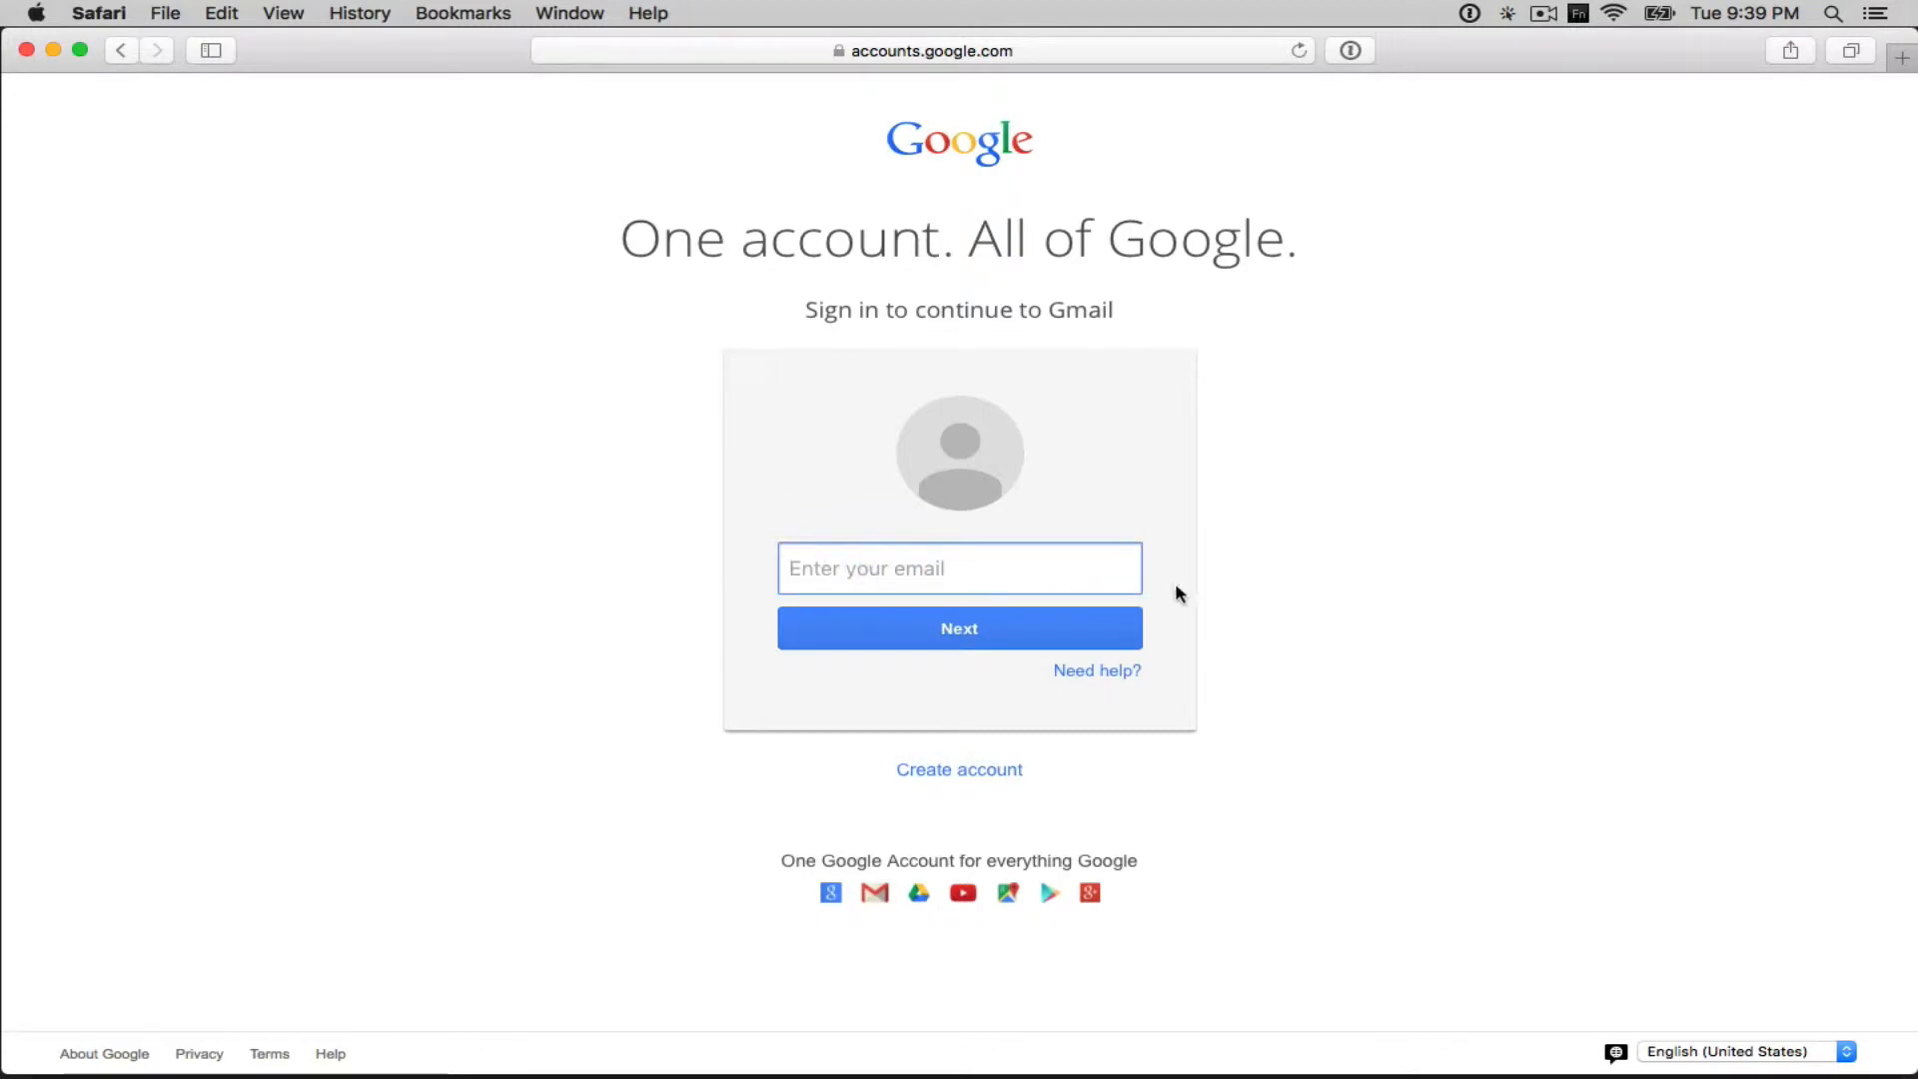
pyautogui.click(976, 628)
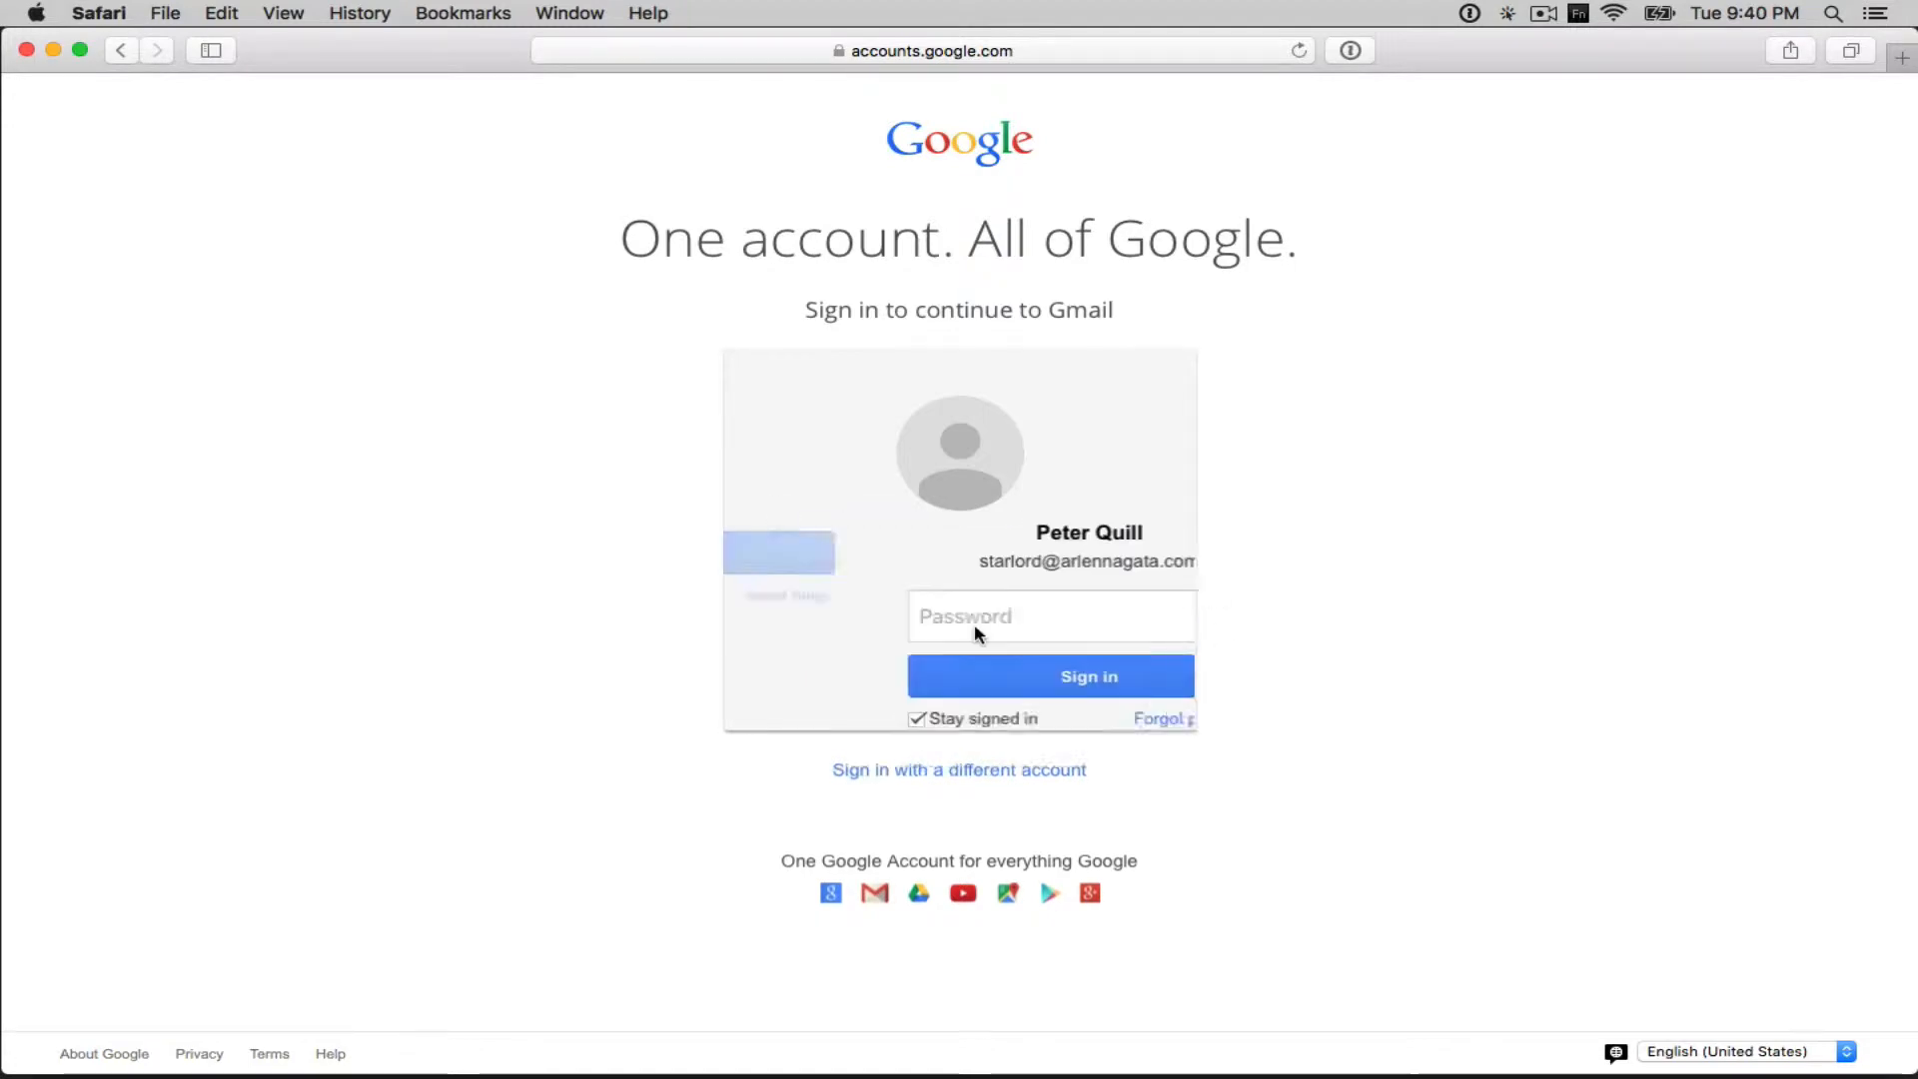
pyautogui.click(904, 613)
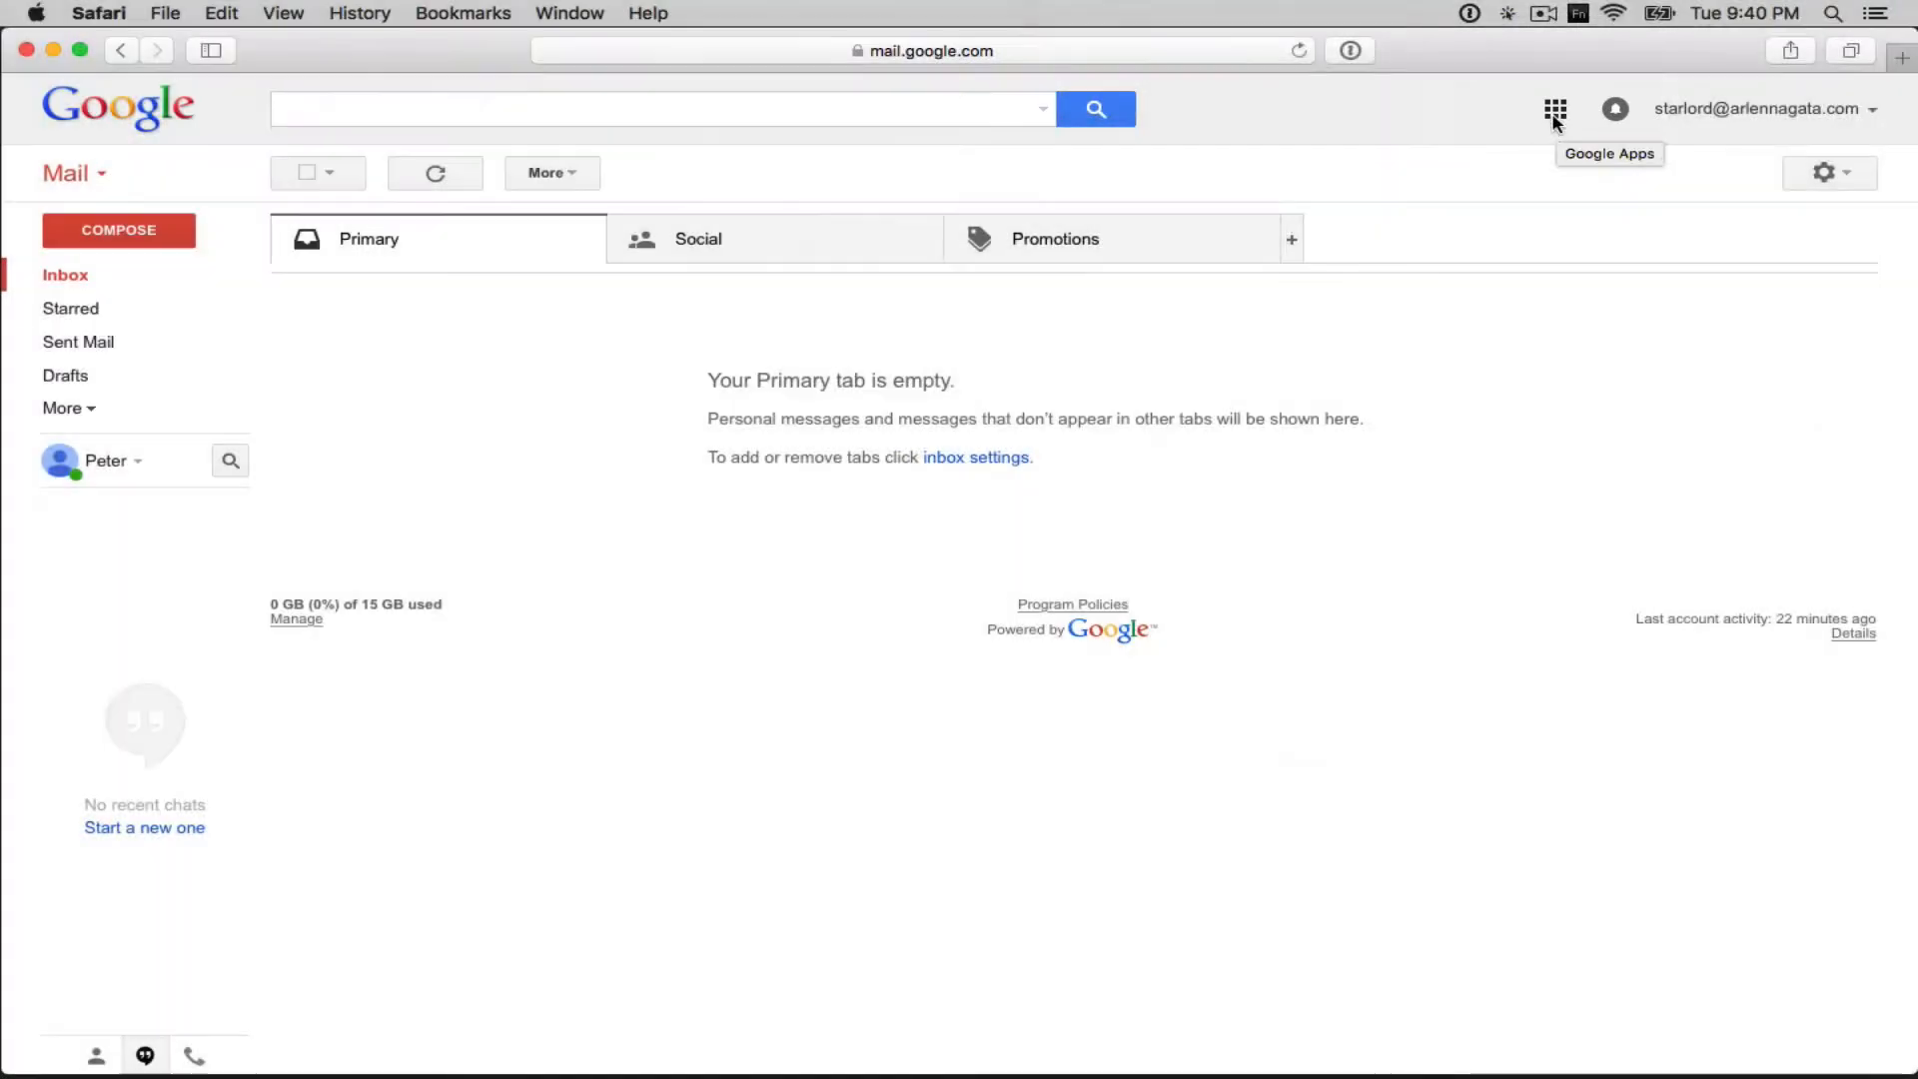
# - Launch Google Drive from the Google apps grid
pyautogui.click(1557, 112)
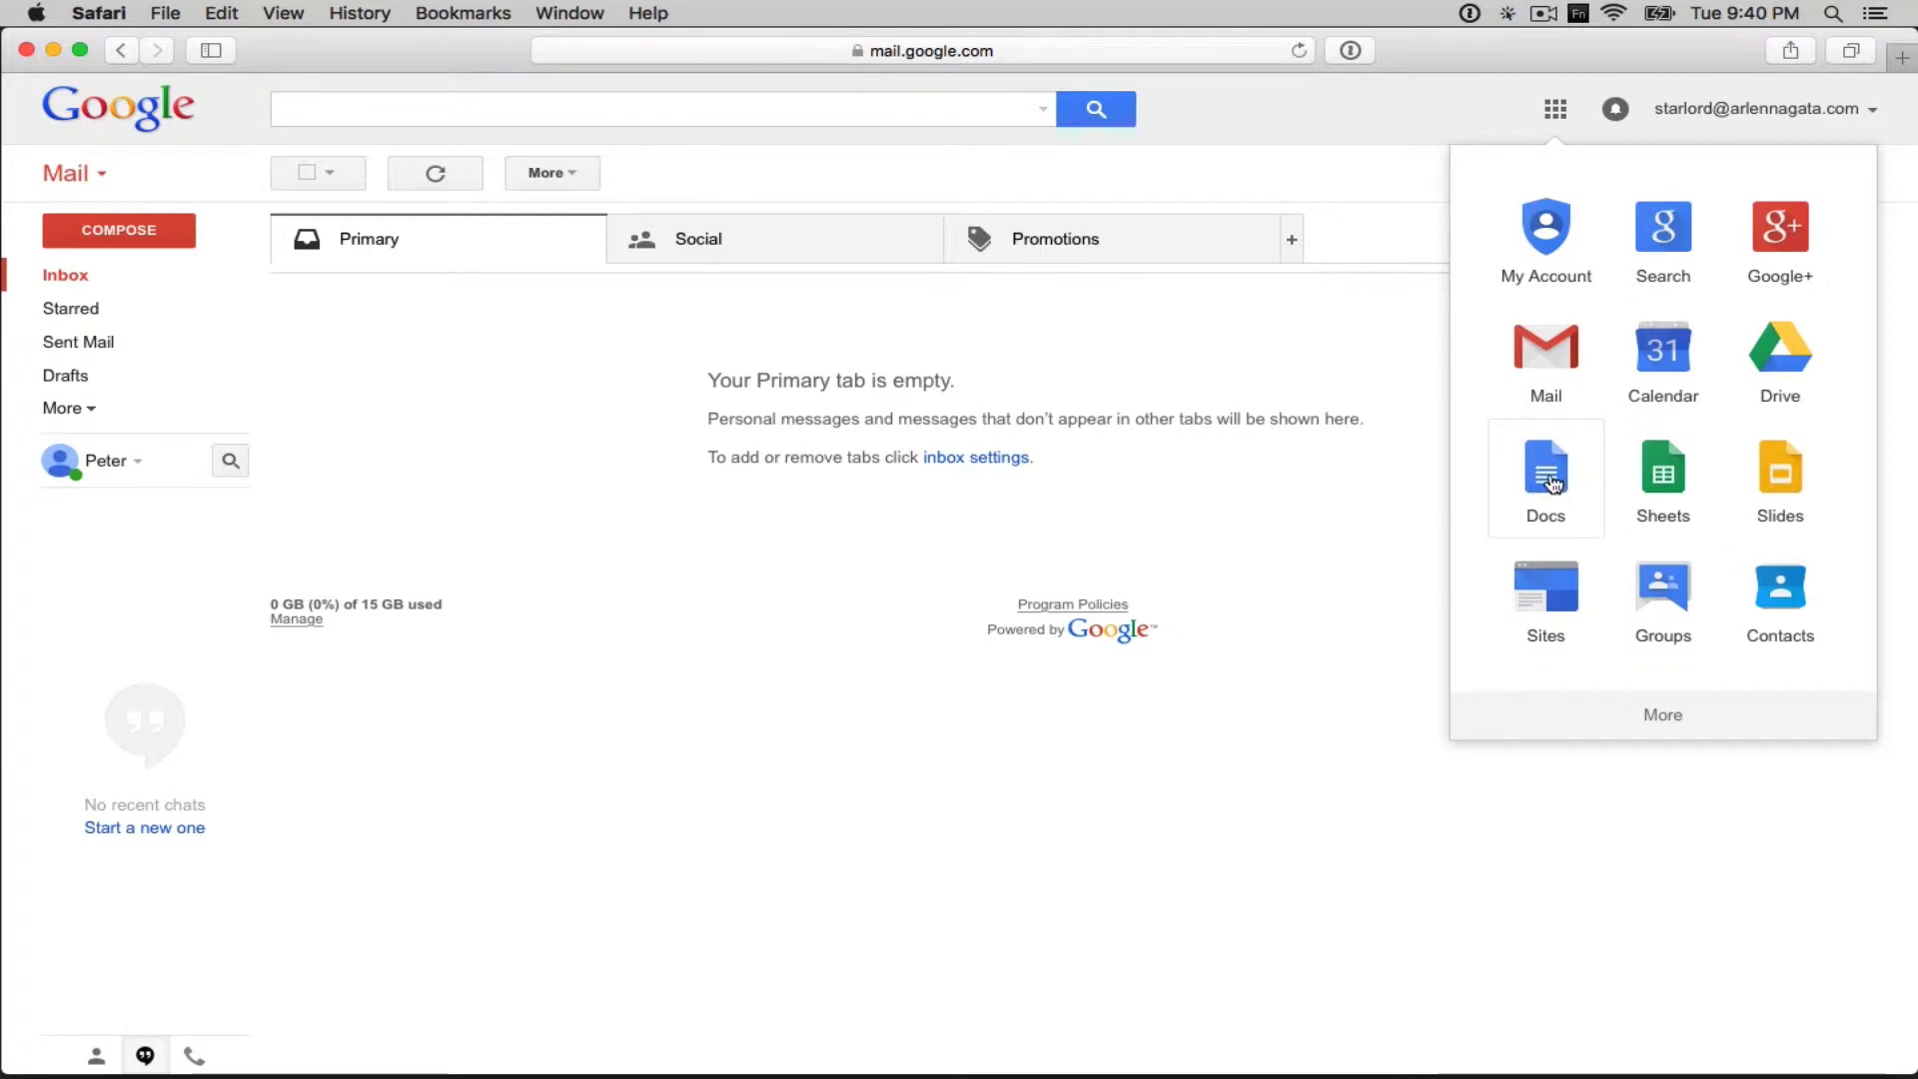
pyautogui.click(1780, 361)
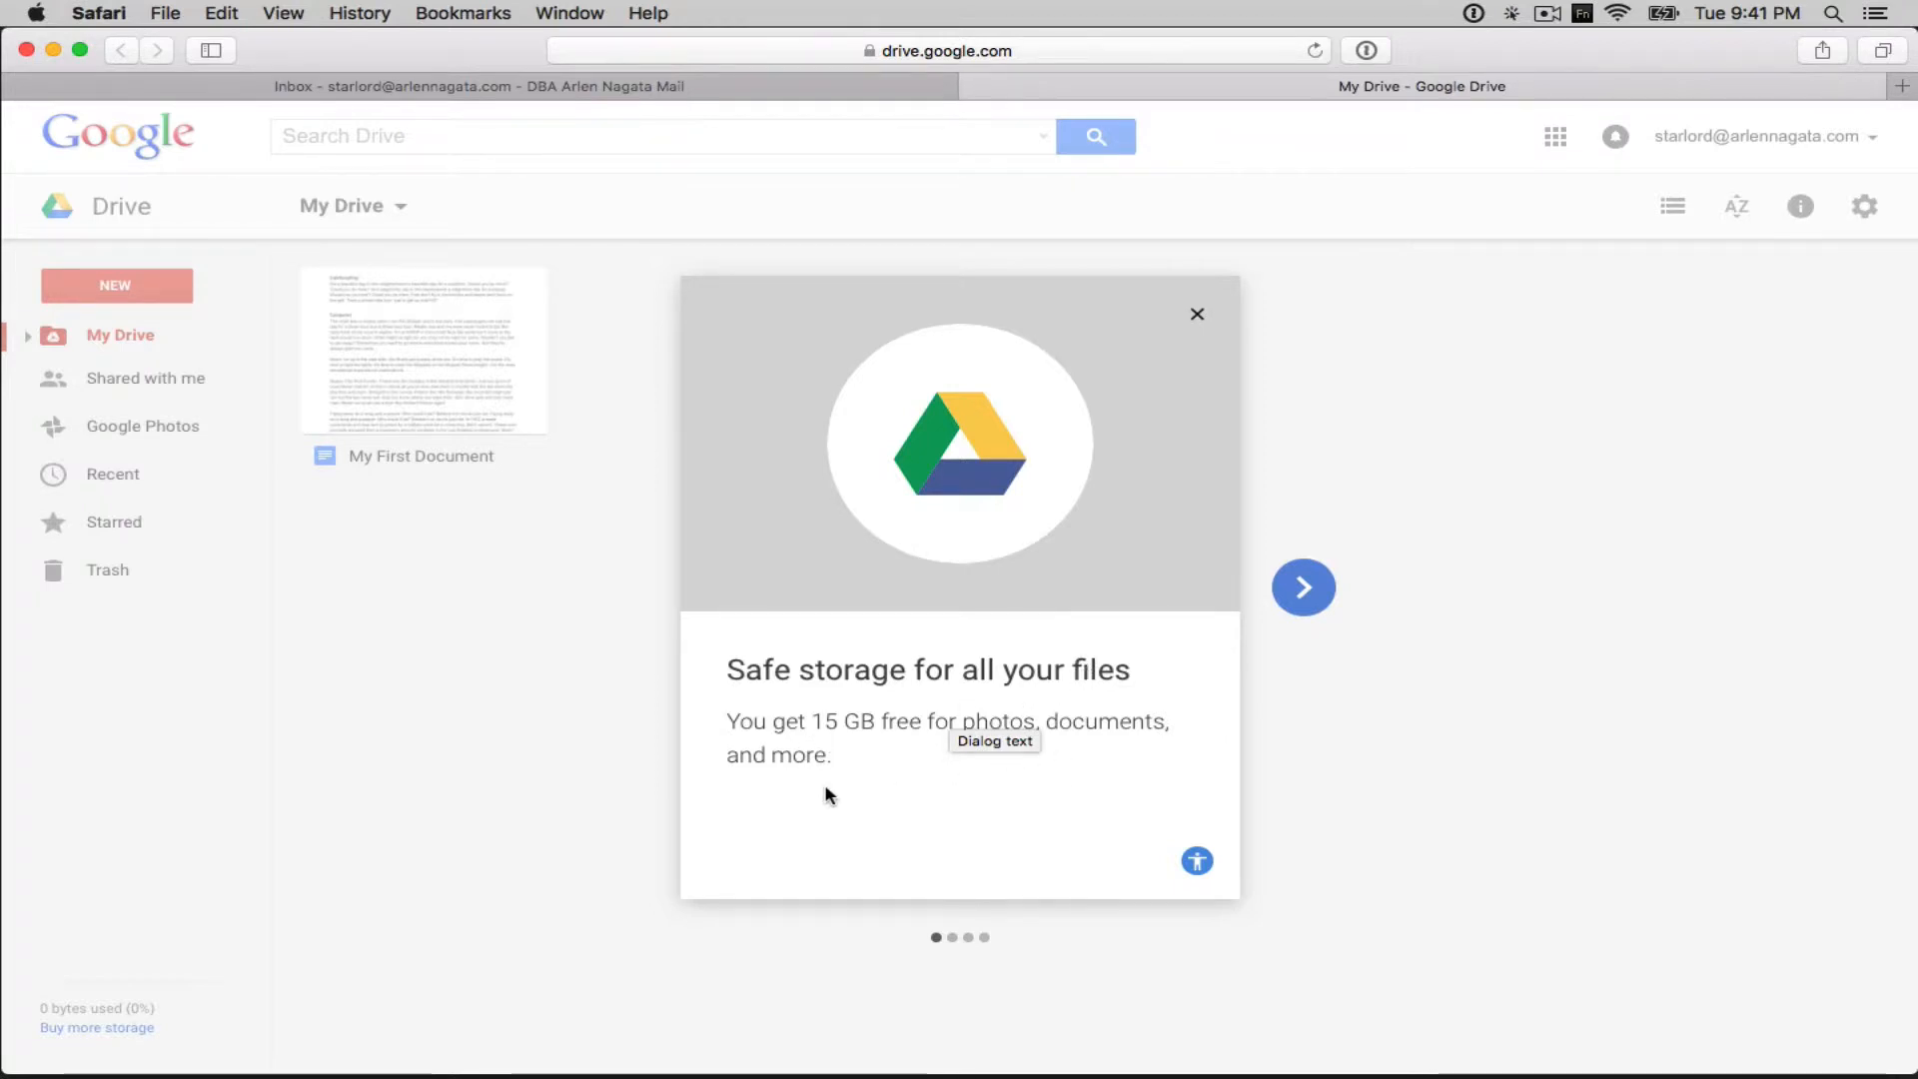
# - Close the Drive welcome dialog to reveal My Drive with My First Document
pyautogui.click(1197, 313)
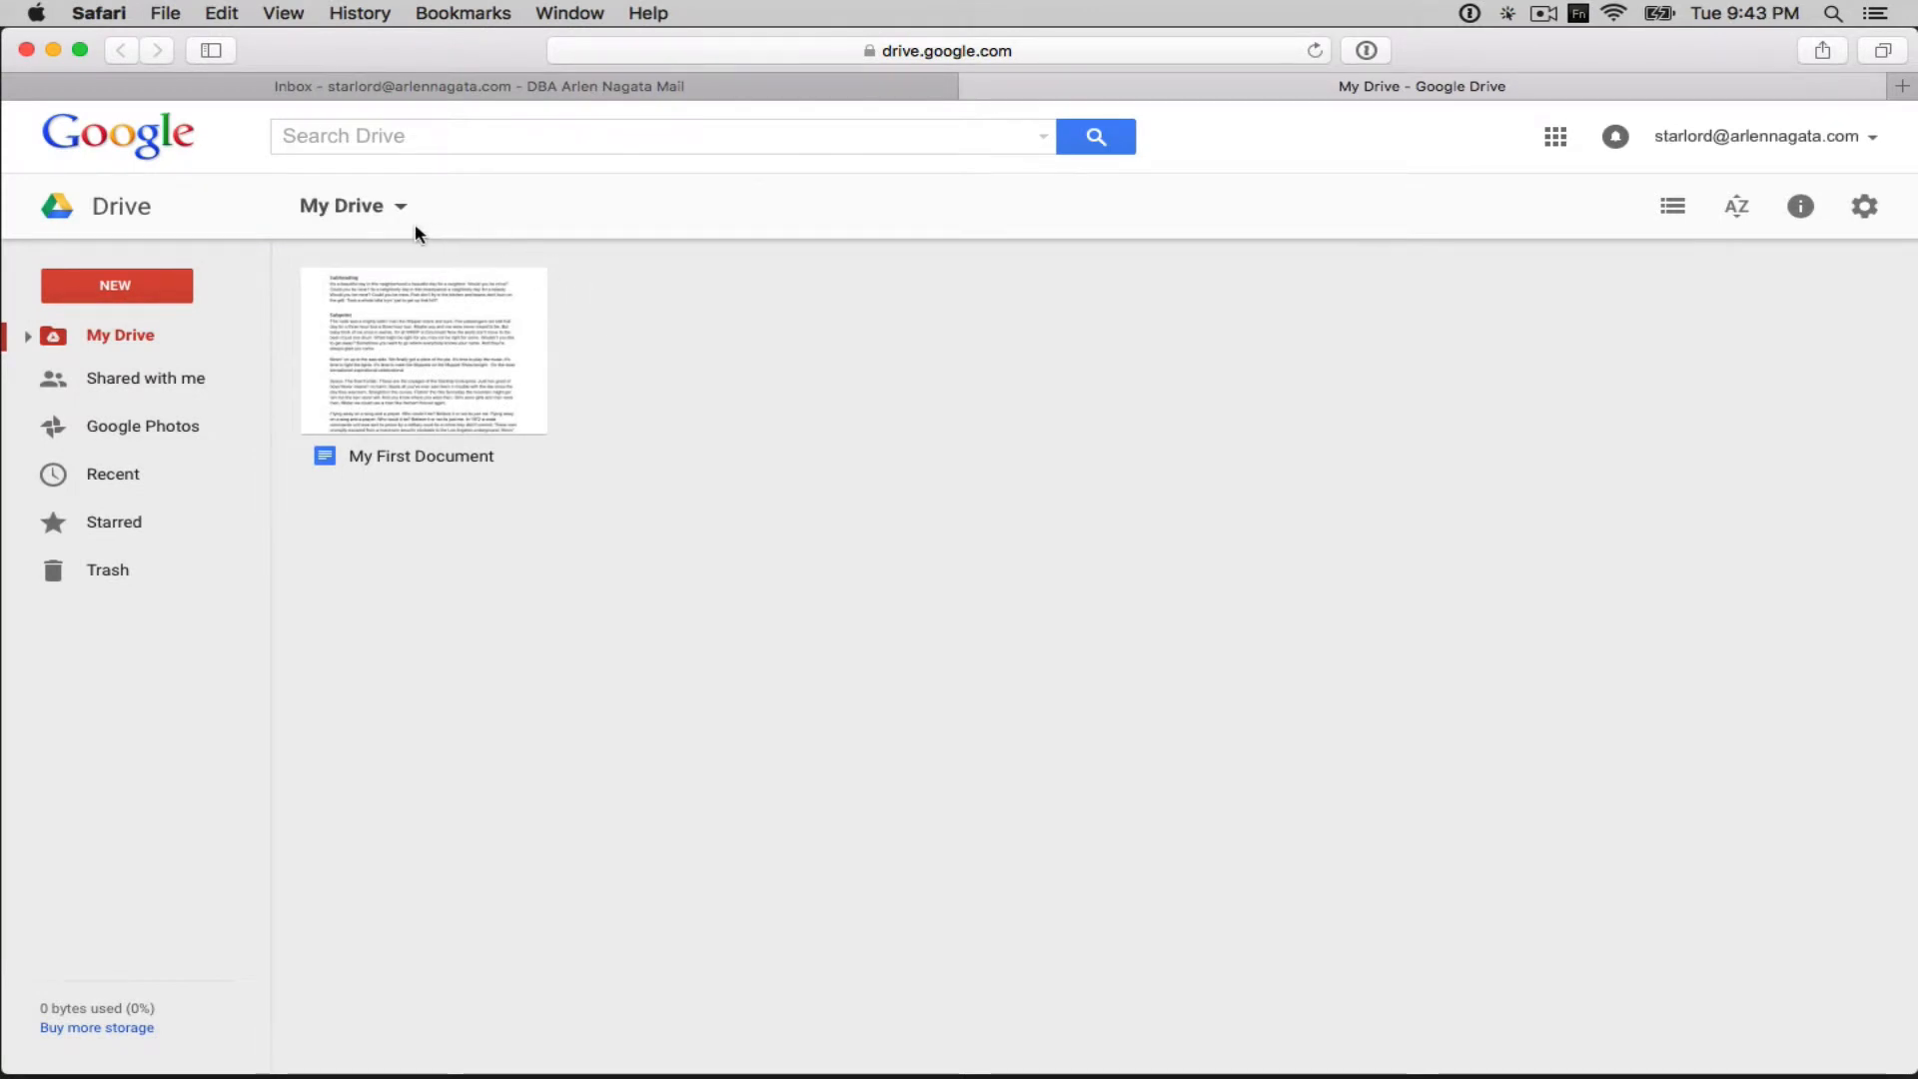
# - Create a blank Google Docs document from Drive's NEW menu
pyautogui.click(137, 293)
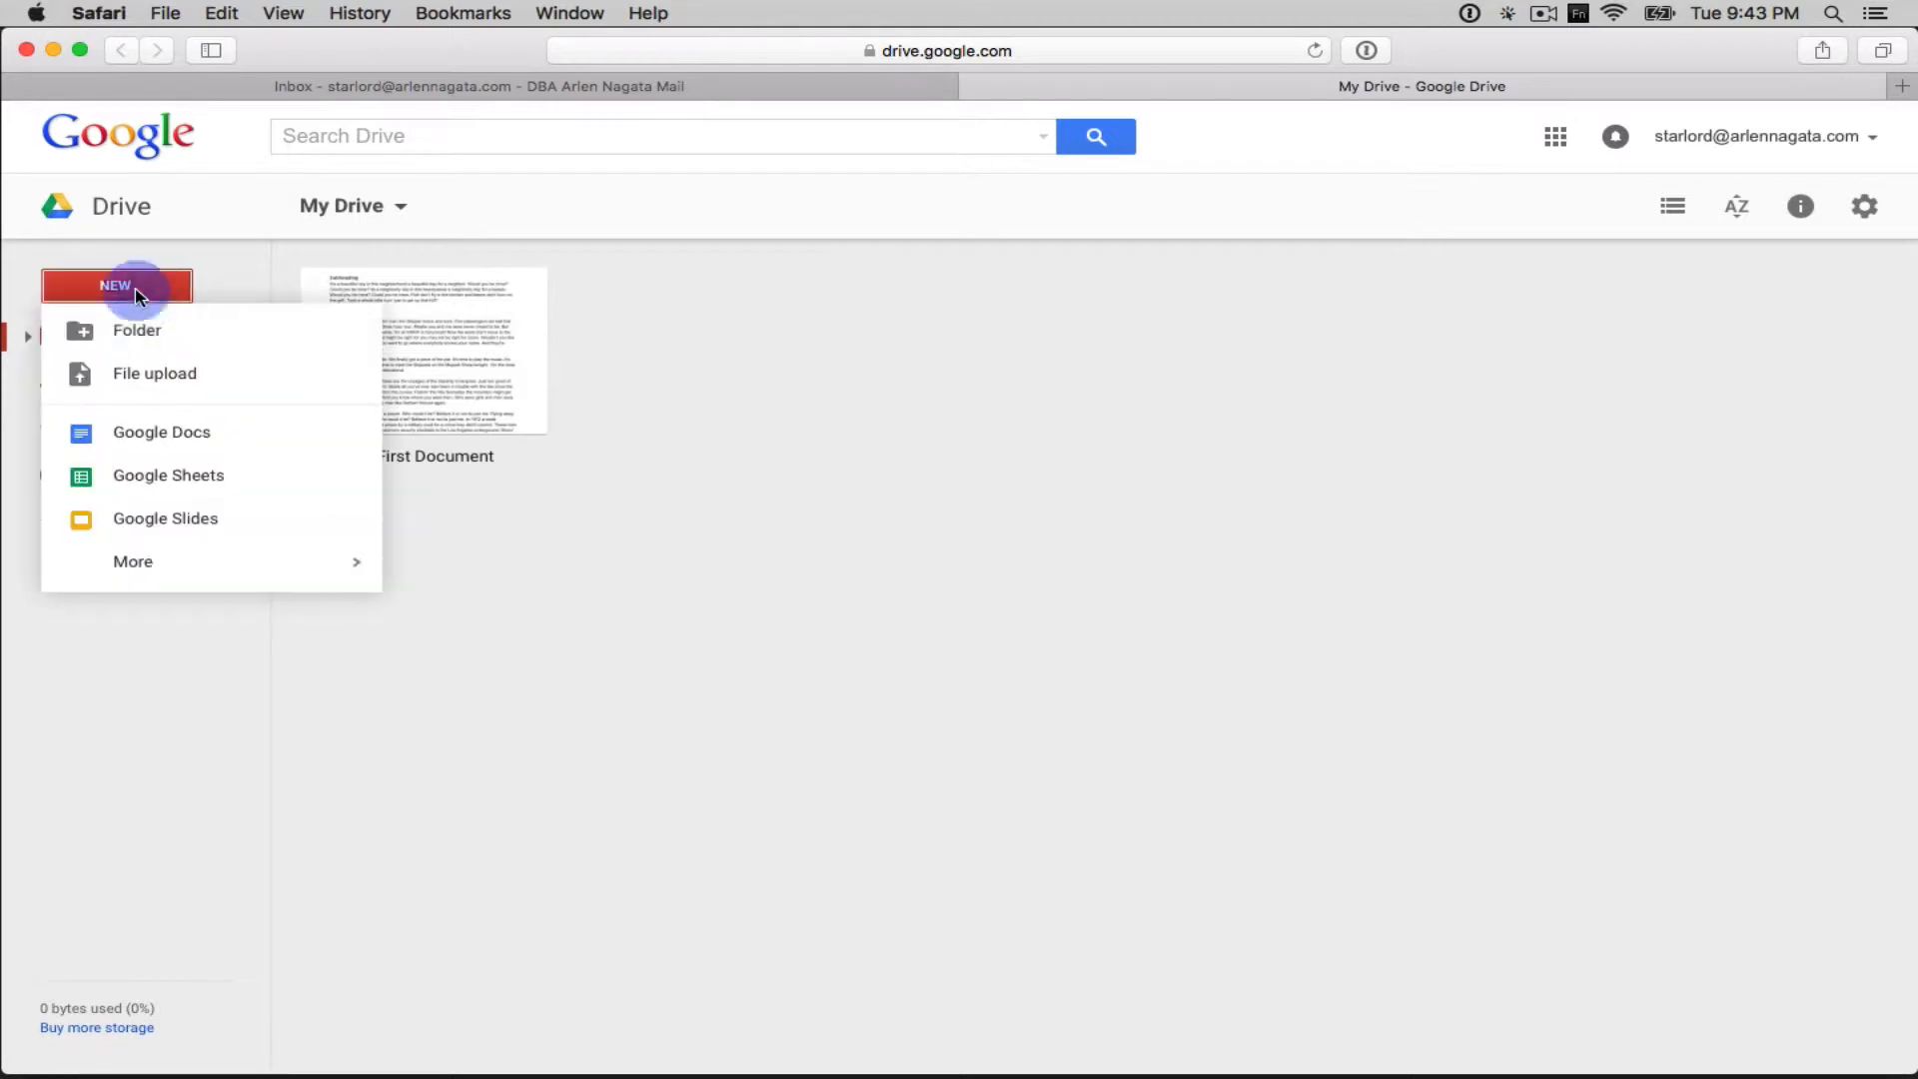
pyautogui.click(204, 441)
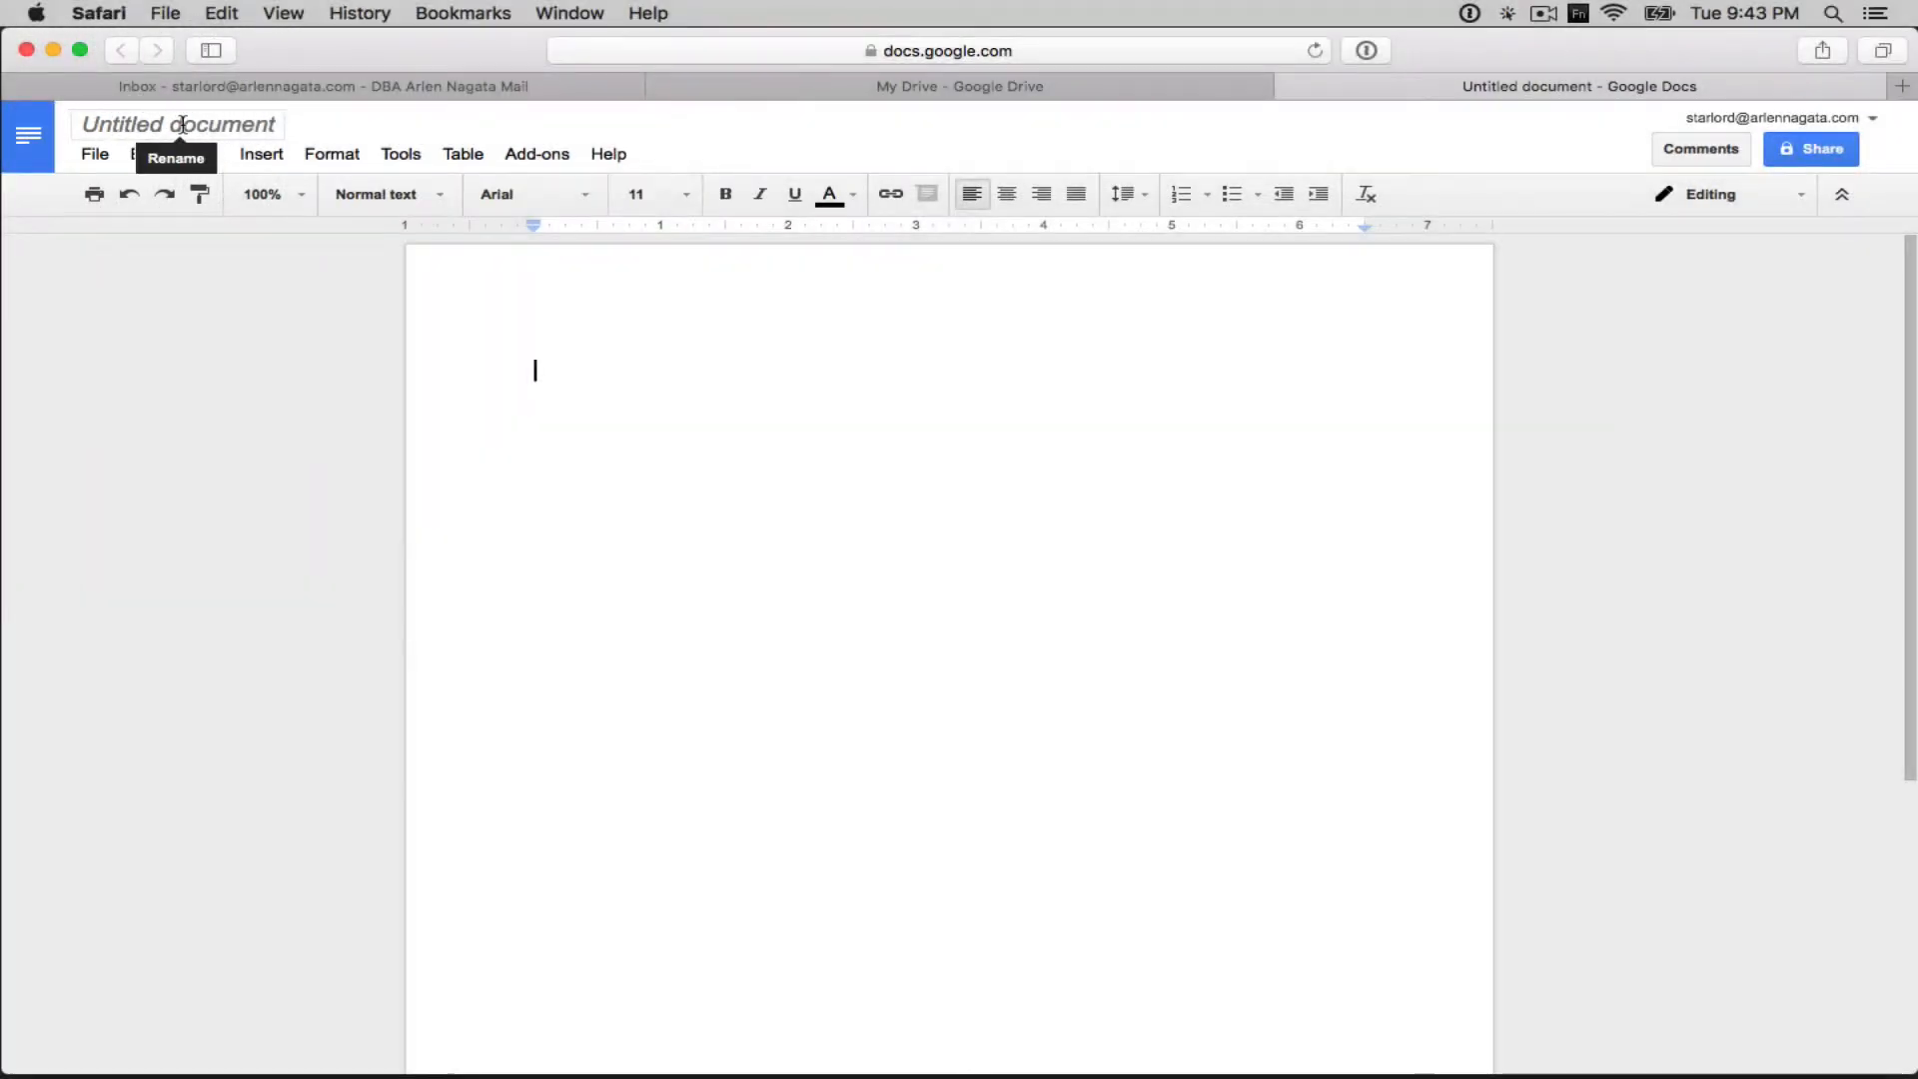
# - Retitle the Untitled document as 'Name of the Document'
pyautogui.click(181, 124)
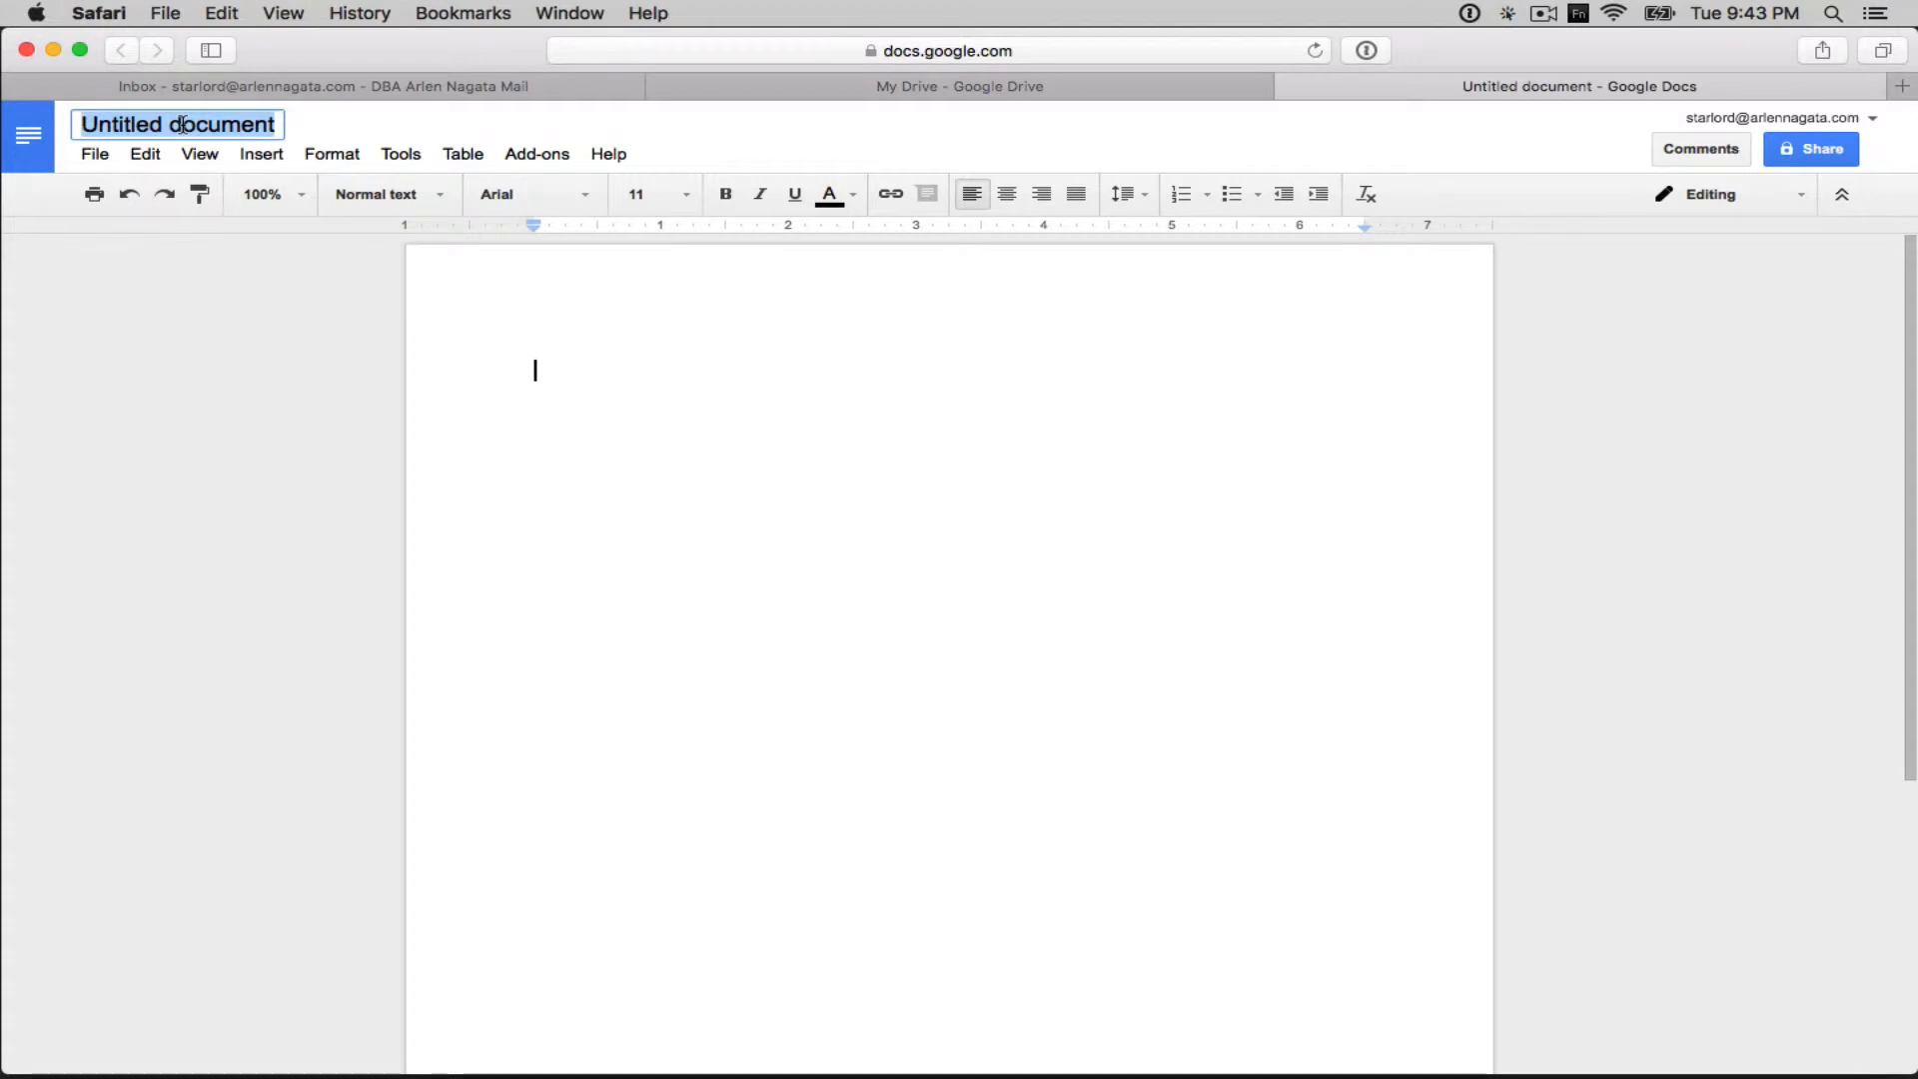
pyautogui.write('Name of the Document')
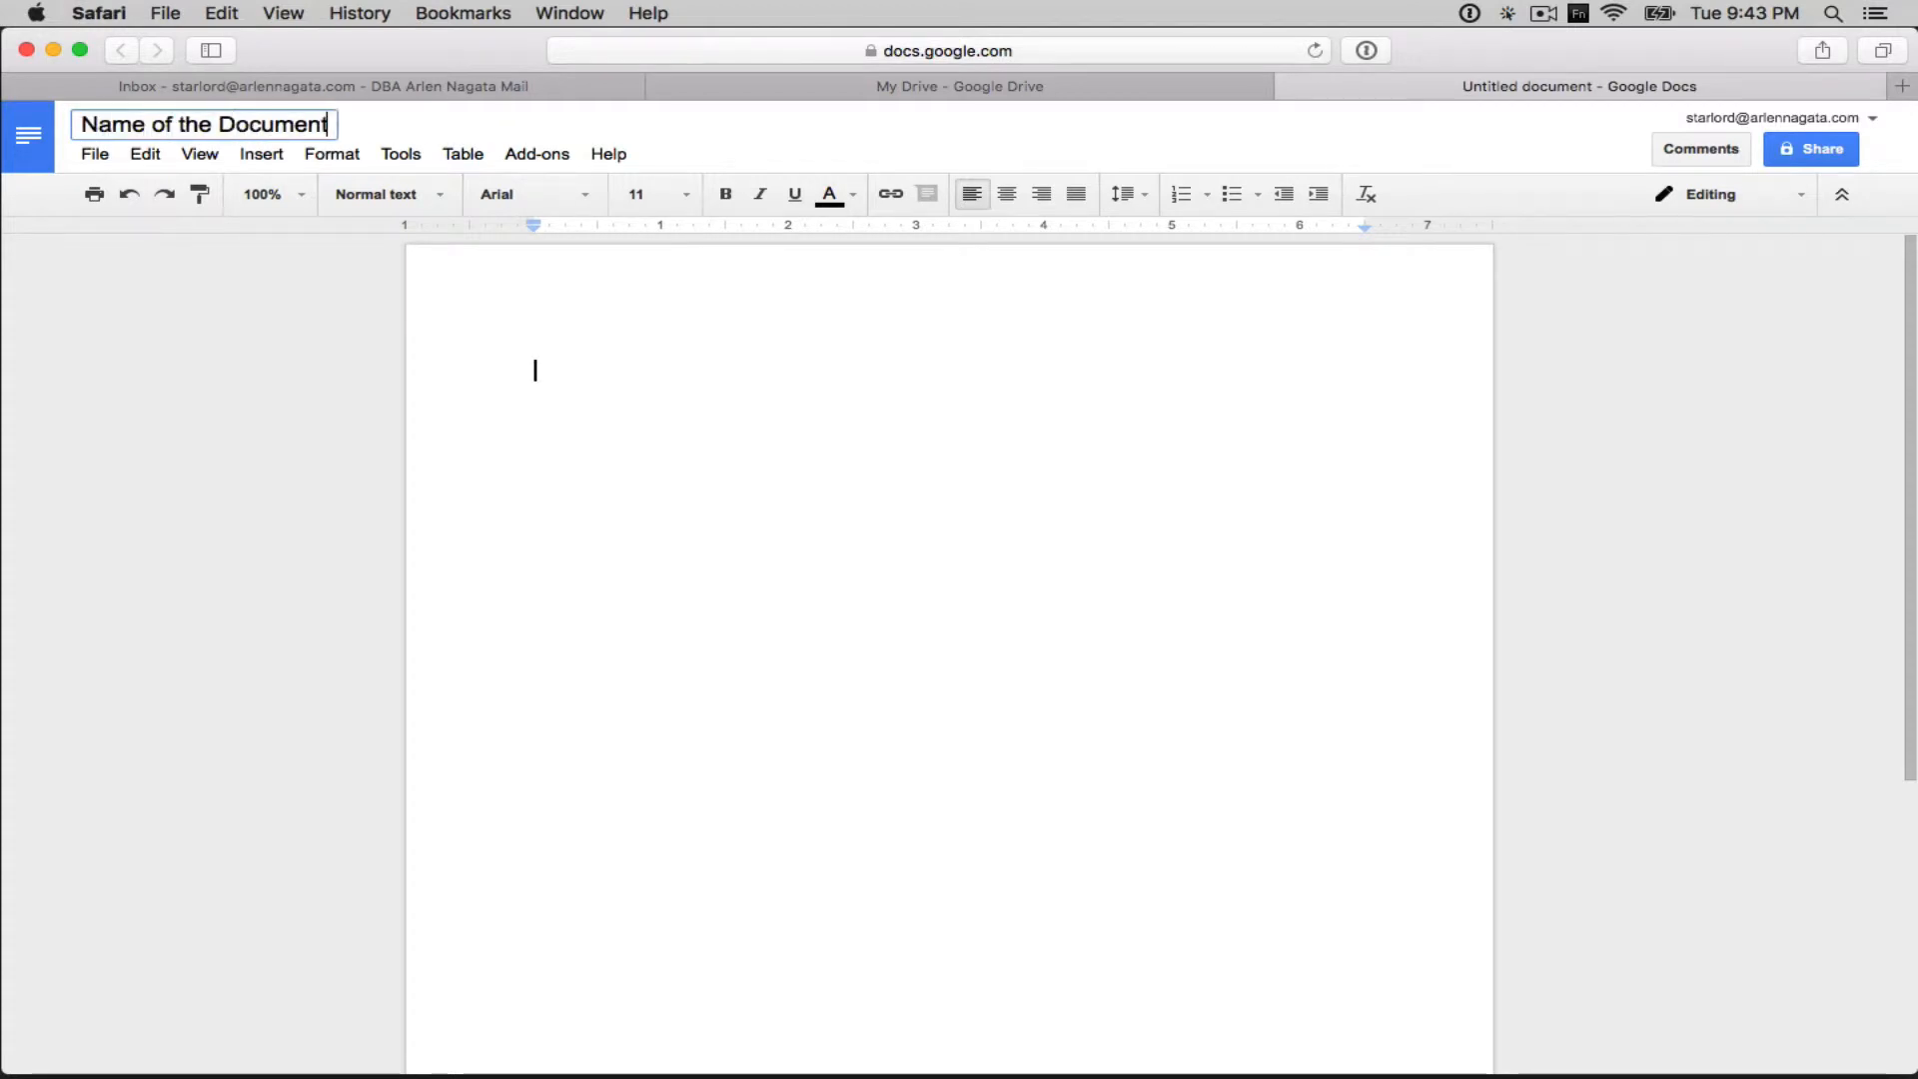
pyautogui.click(386, 121)
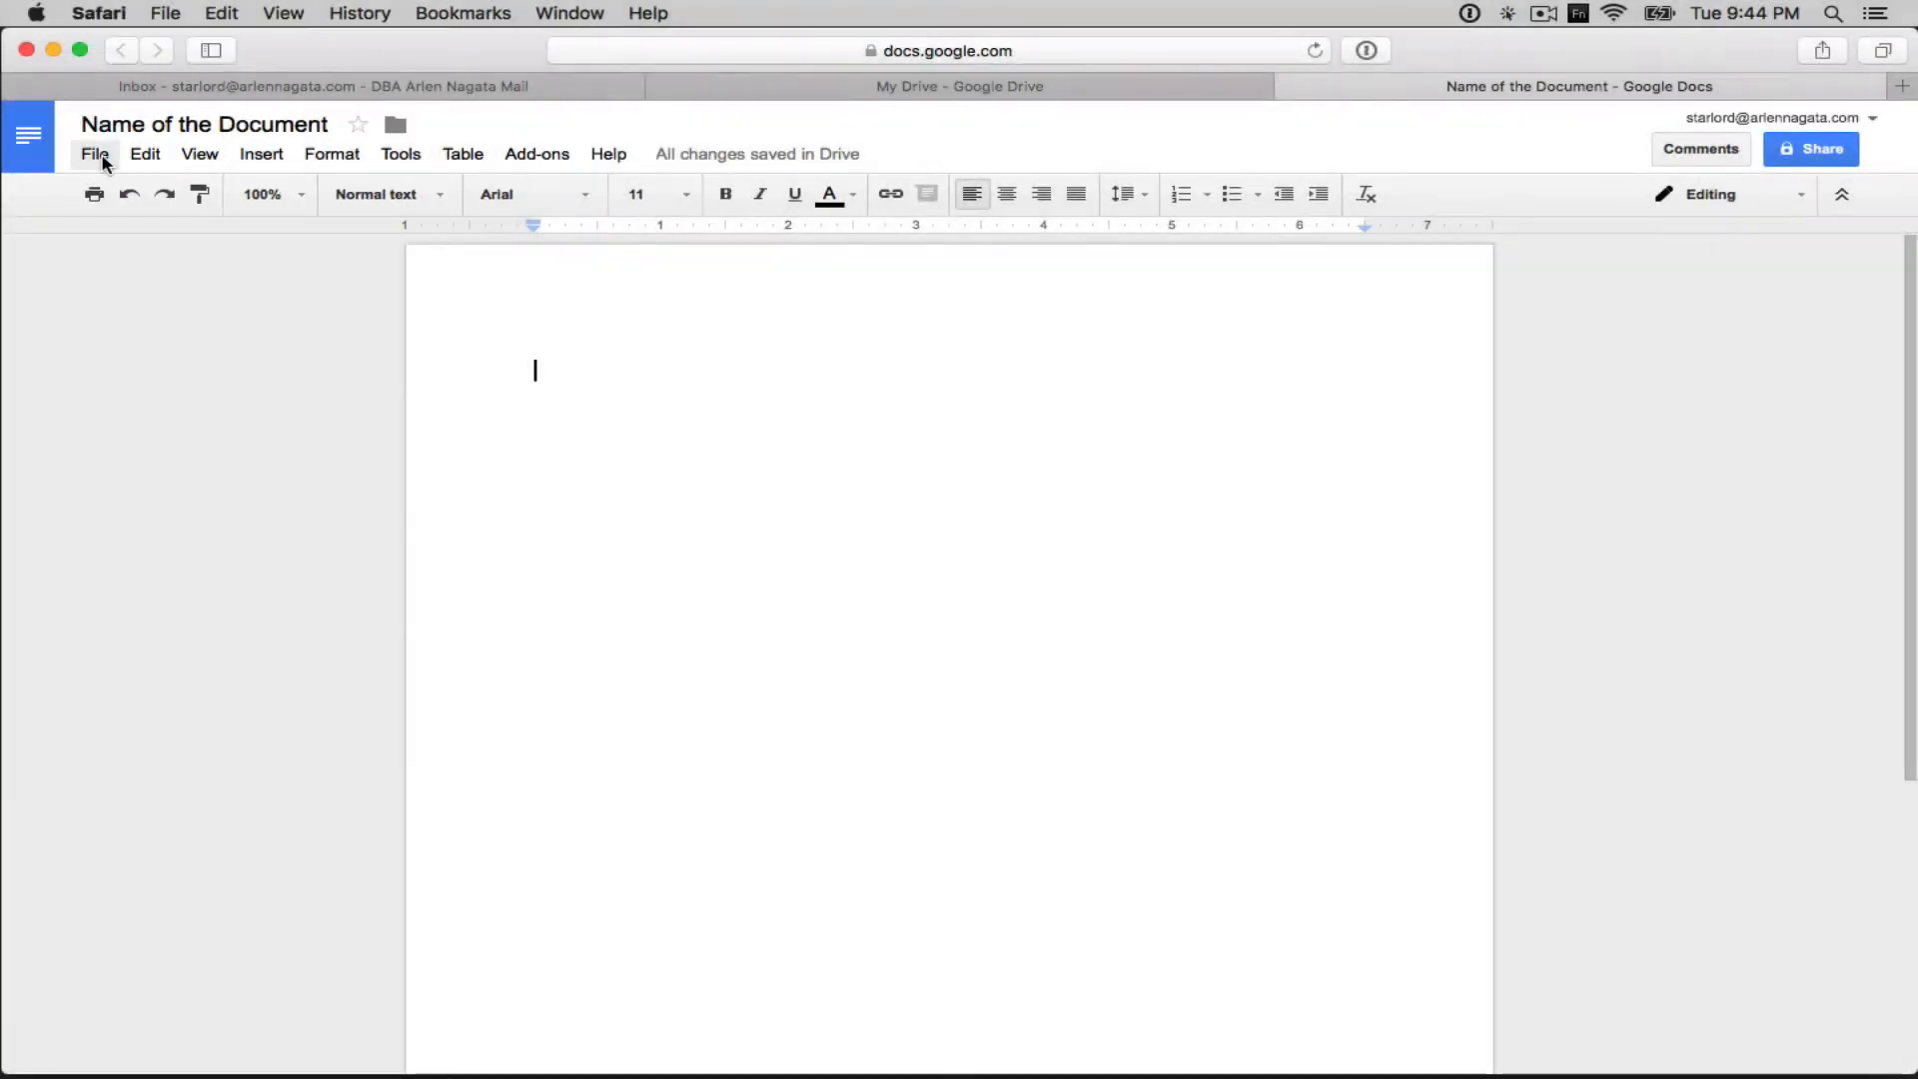
pyautogui.click(96, 156)
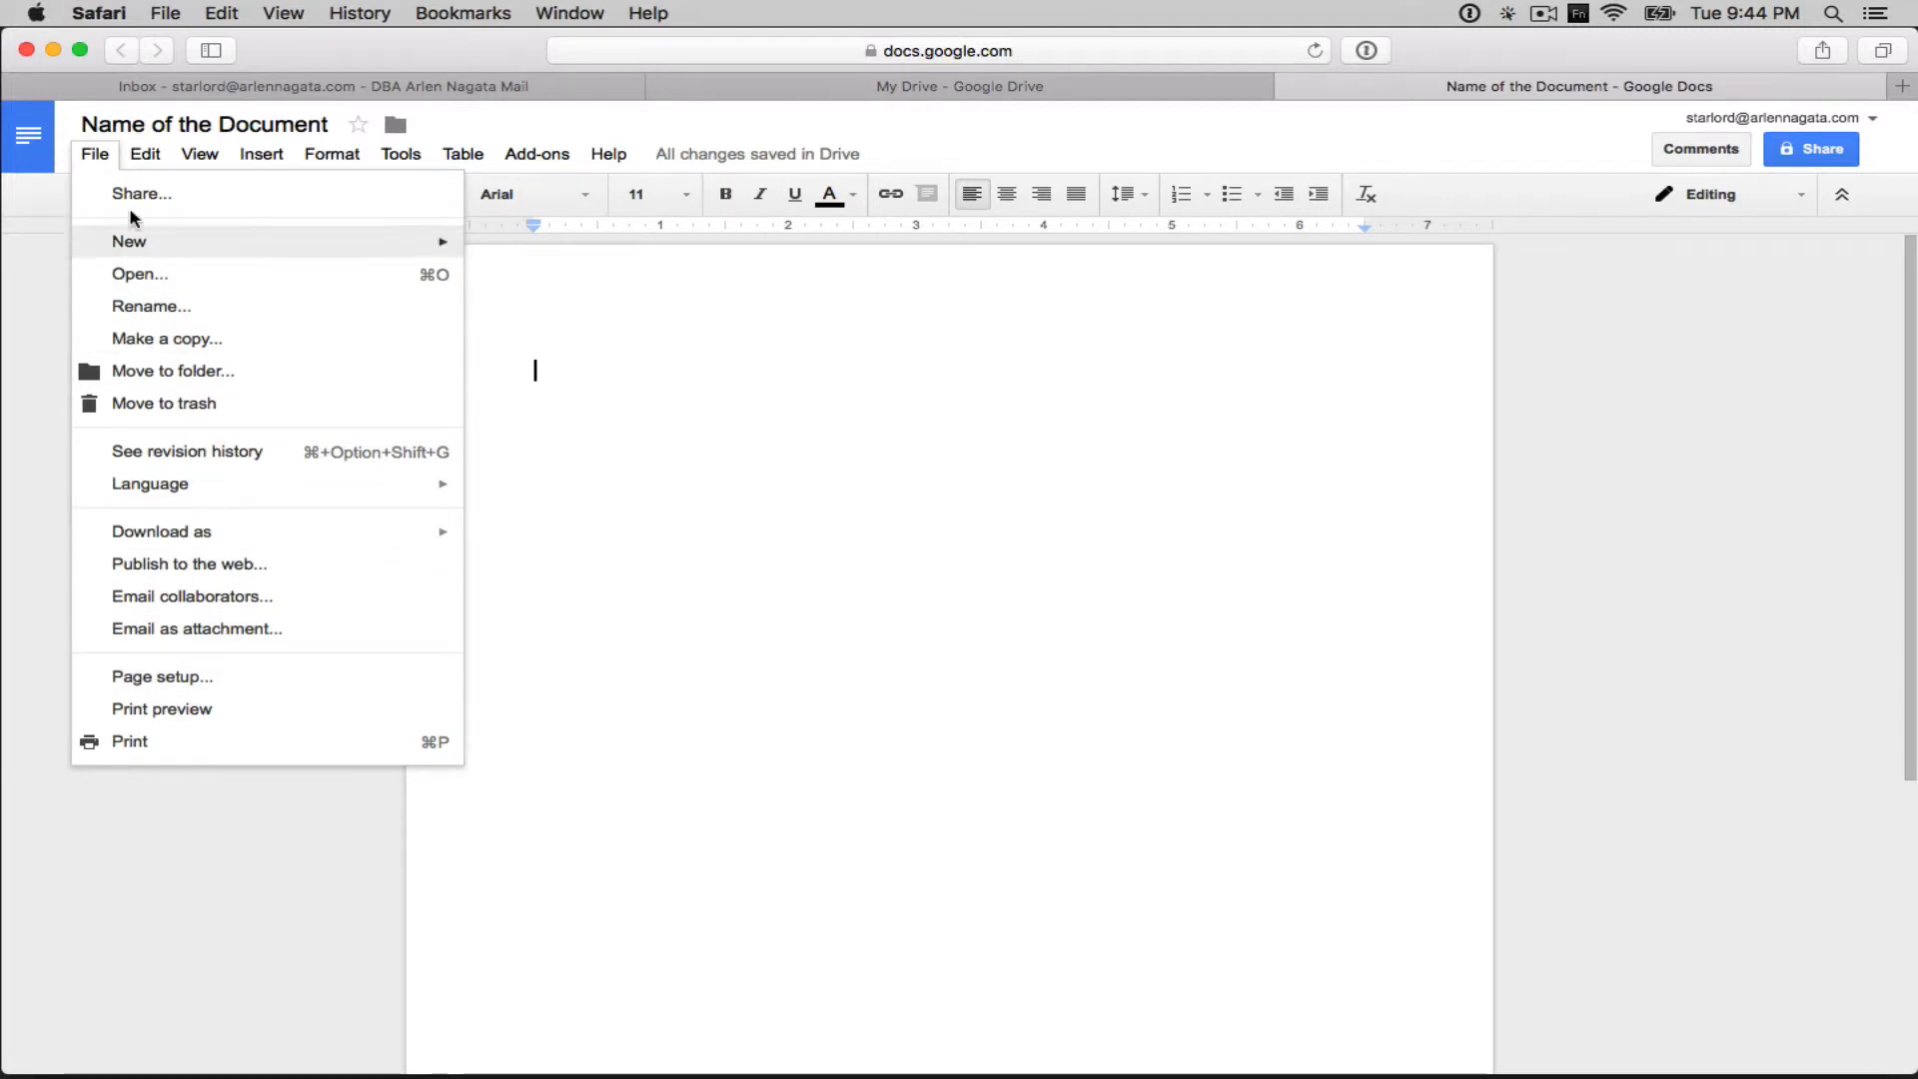
pyautogui.click(95, 160)
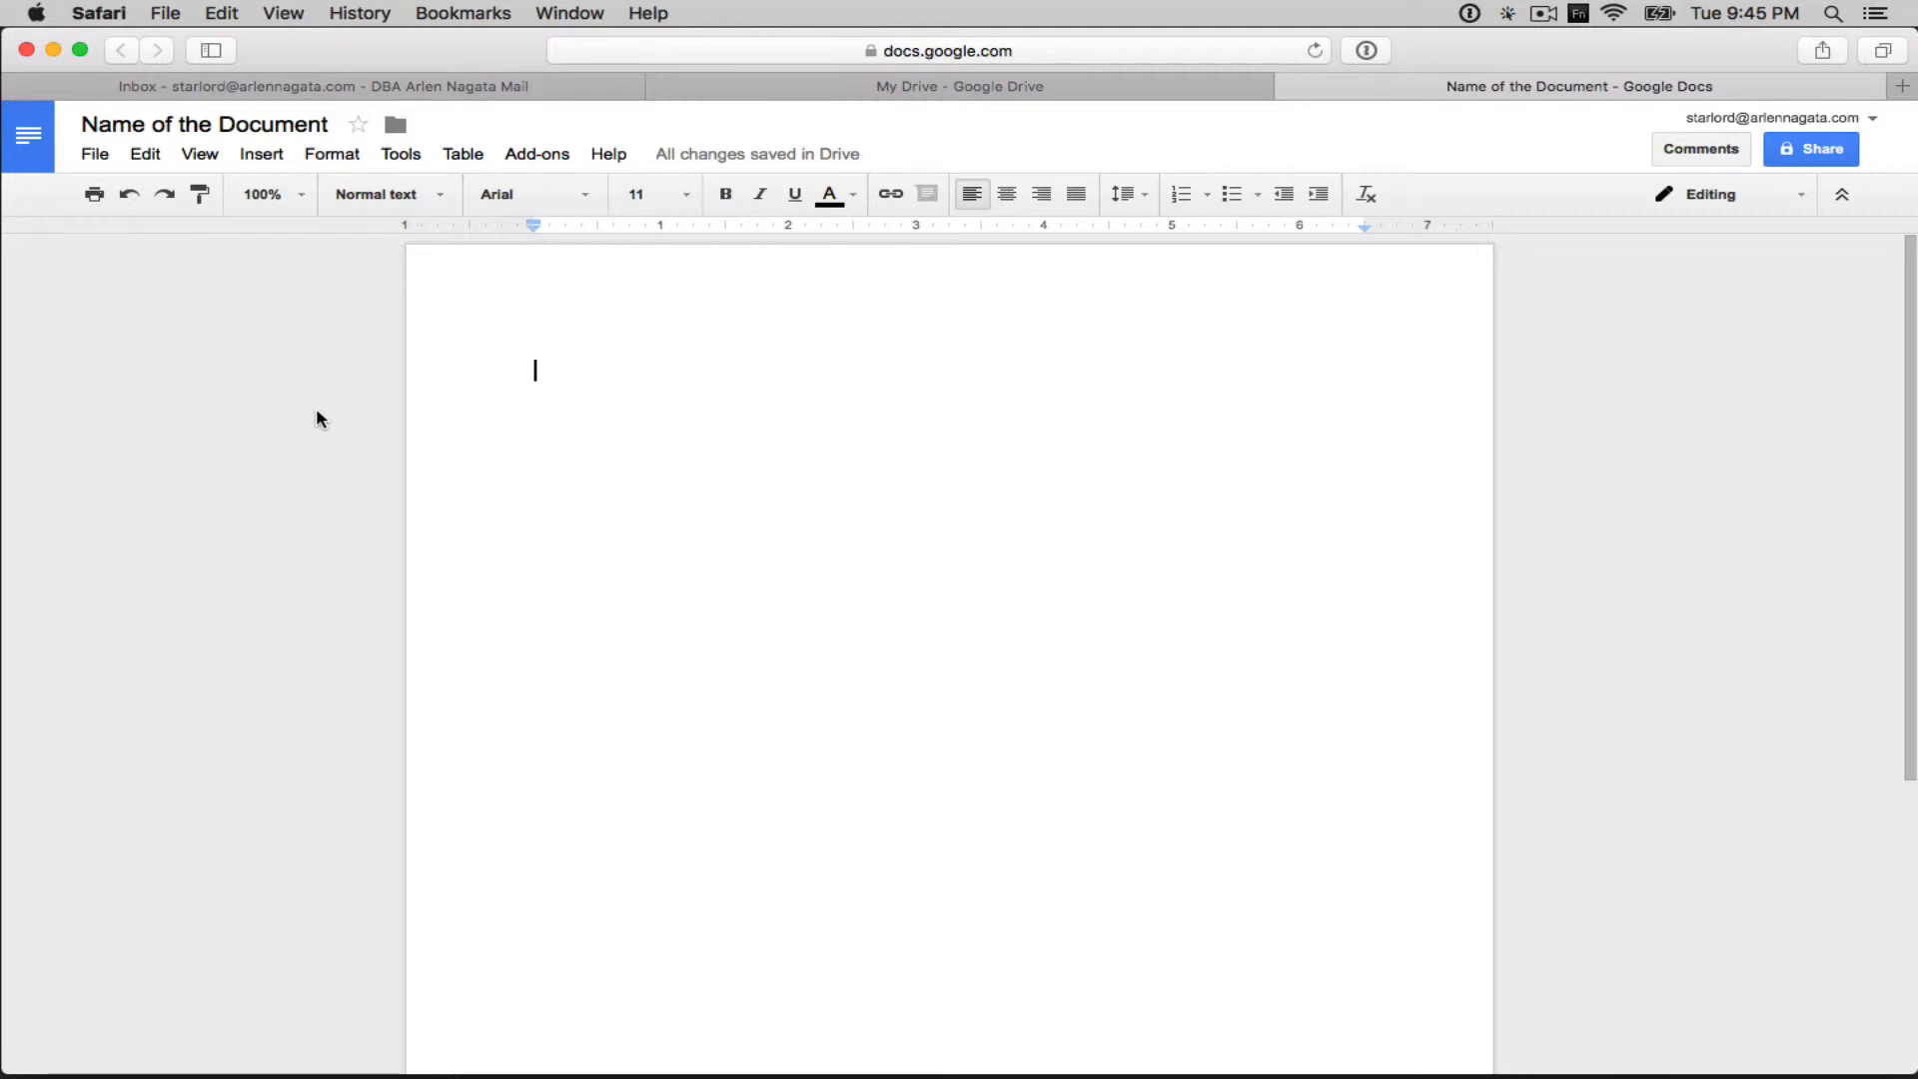
# - Write 'Whatever we type will appear here.', make 'type' bold and underlined, then start a new line
pyautogui.write('Whatever we t')
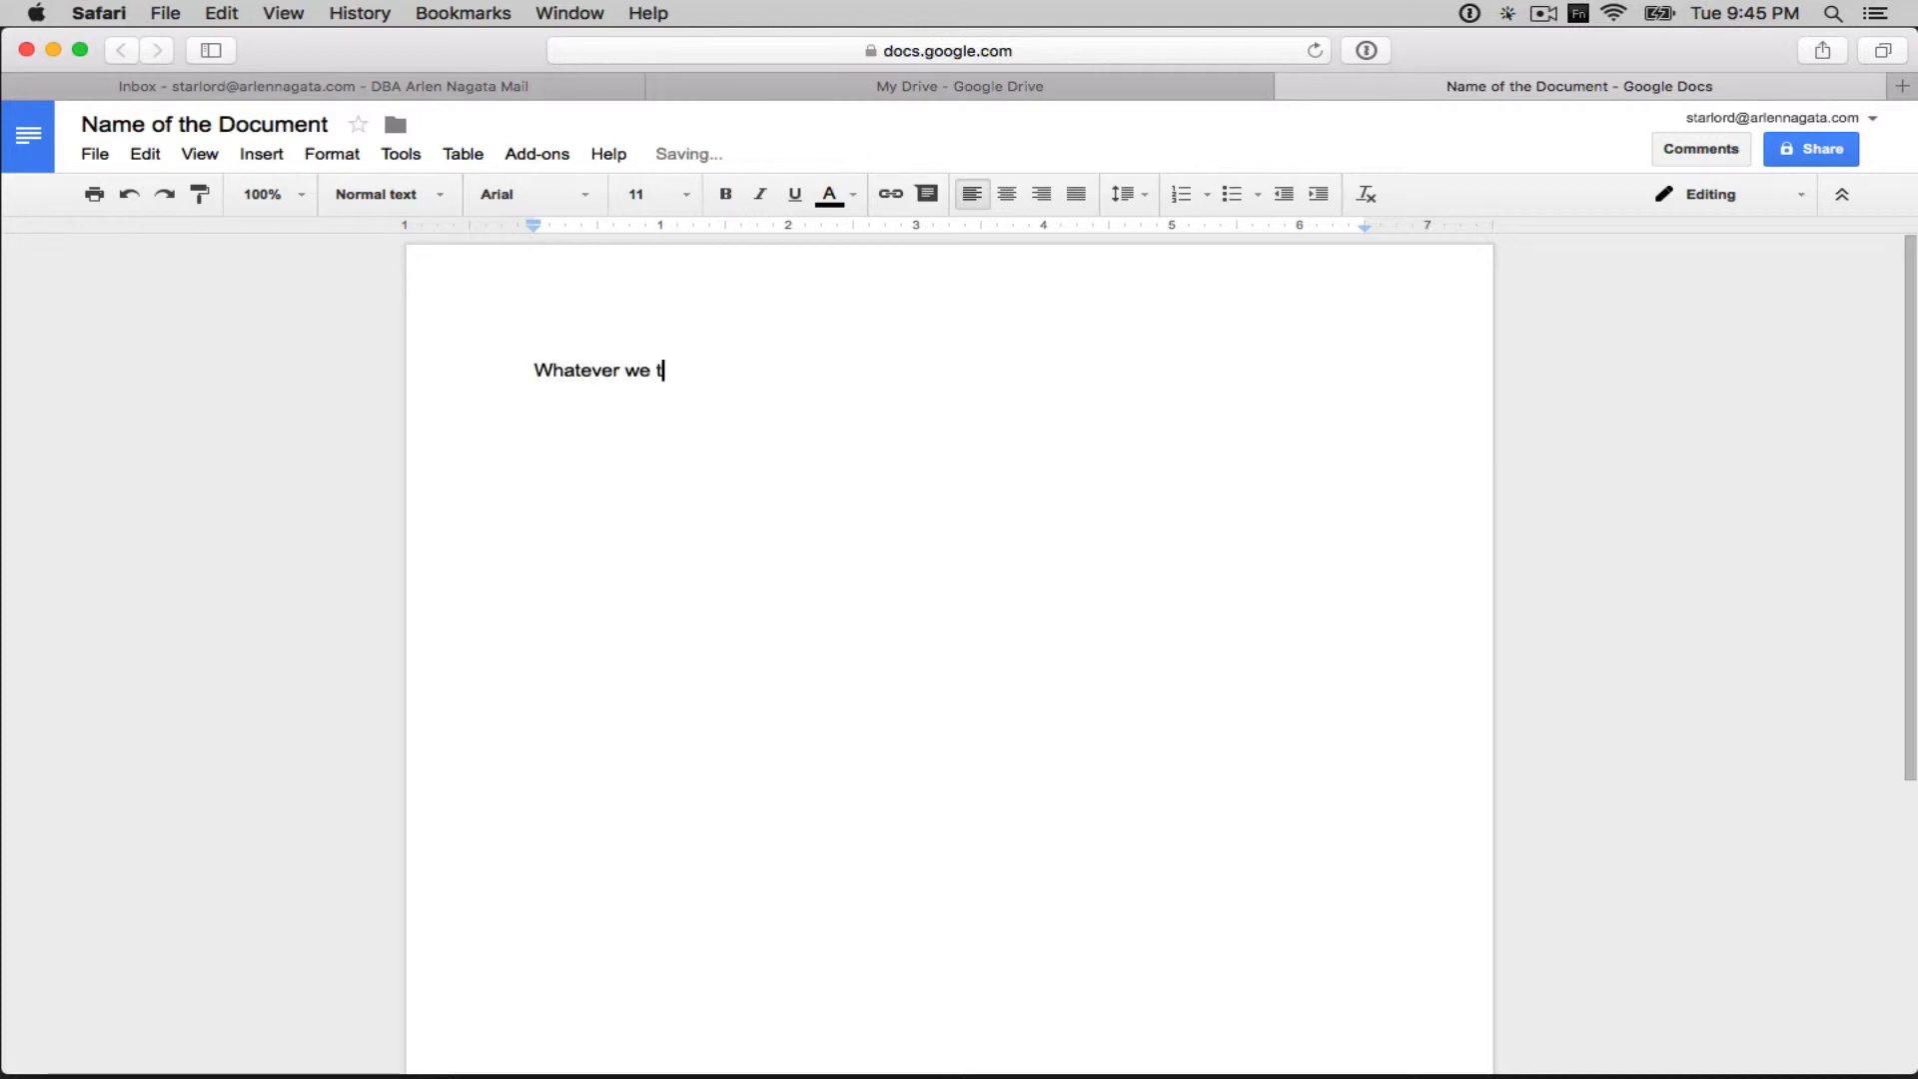
pyautogui.write('ype will appear here.')
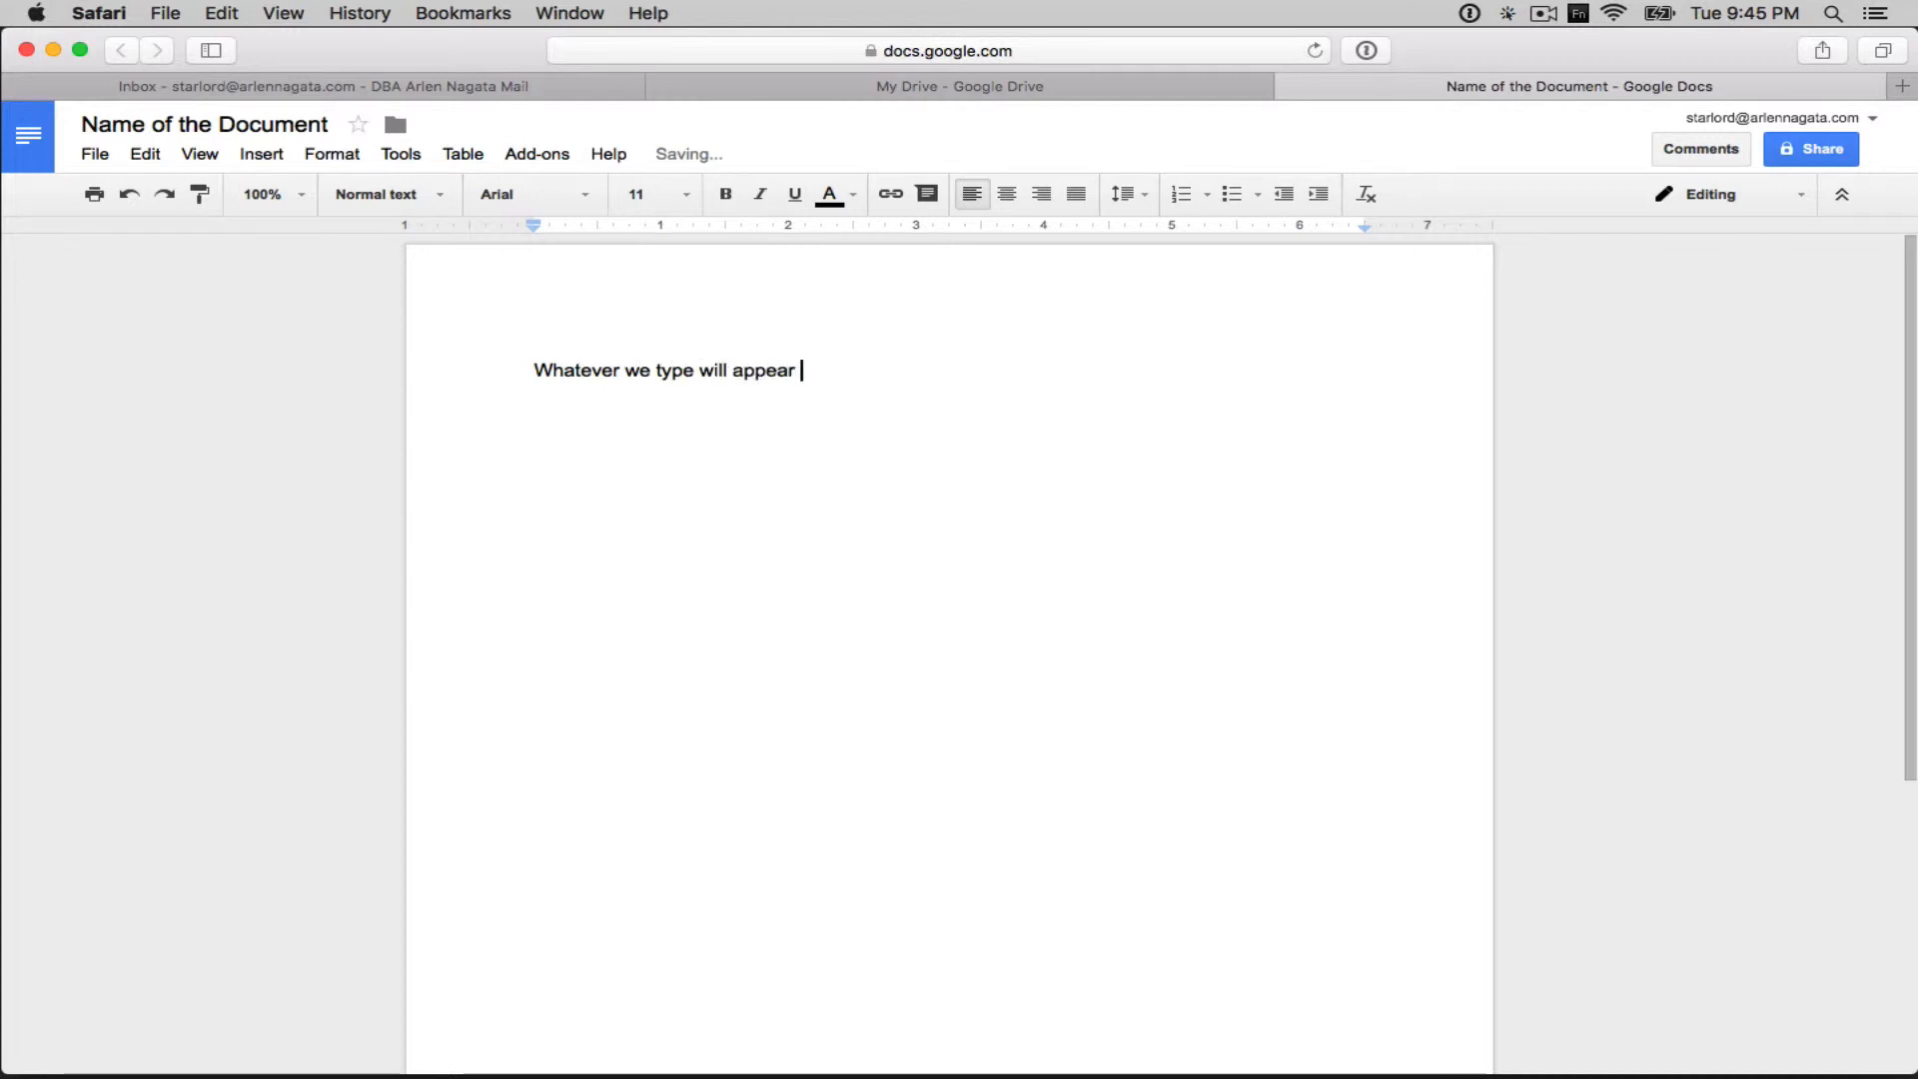
pyautogui.doubleClick(667, 370)
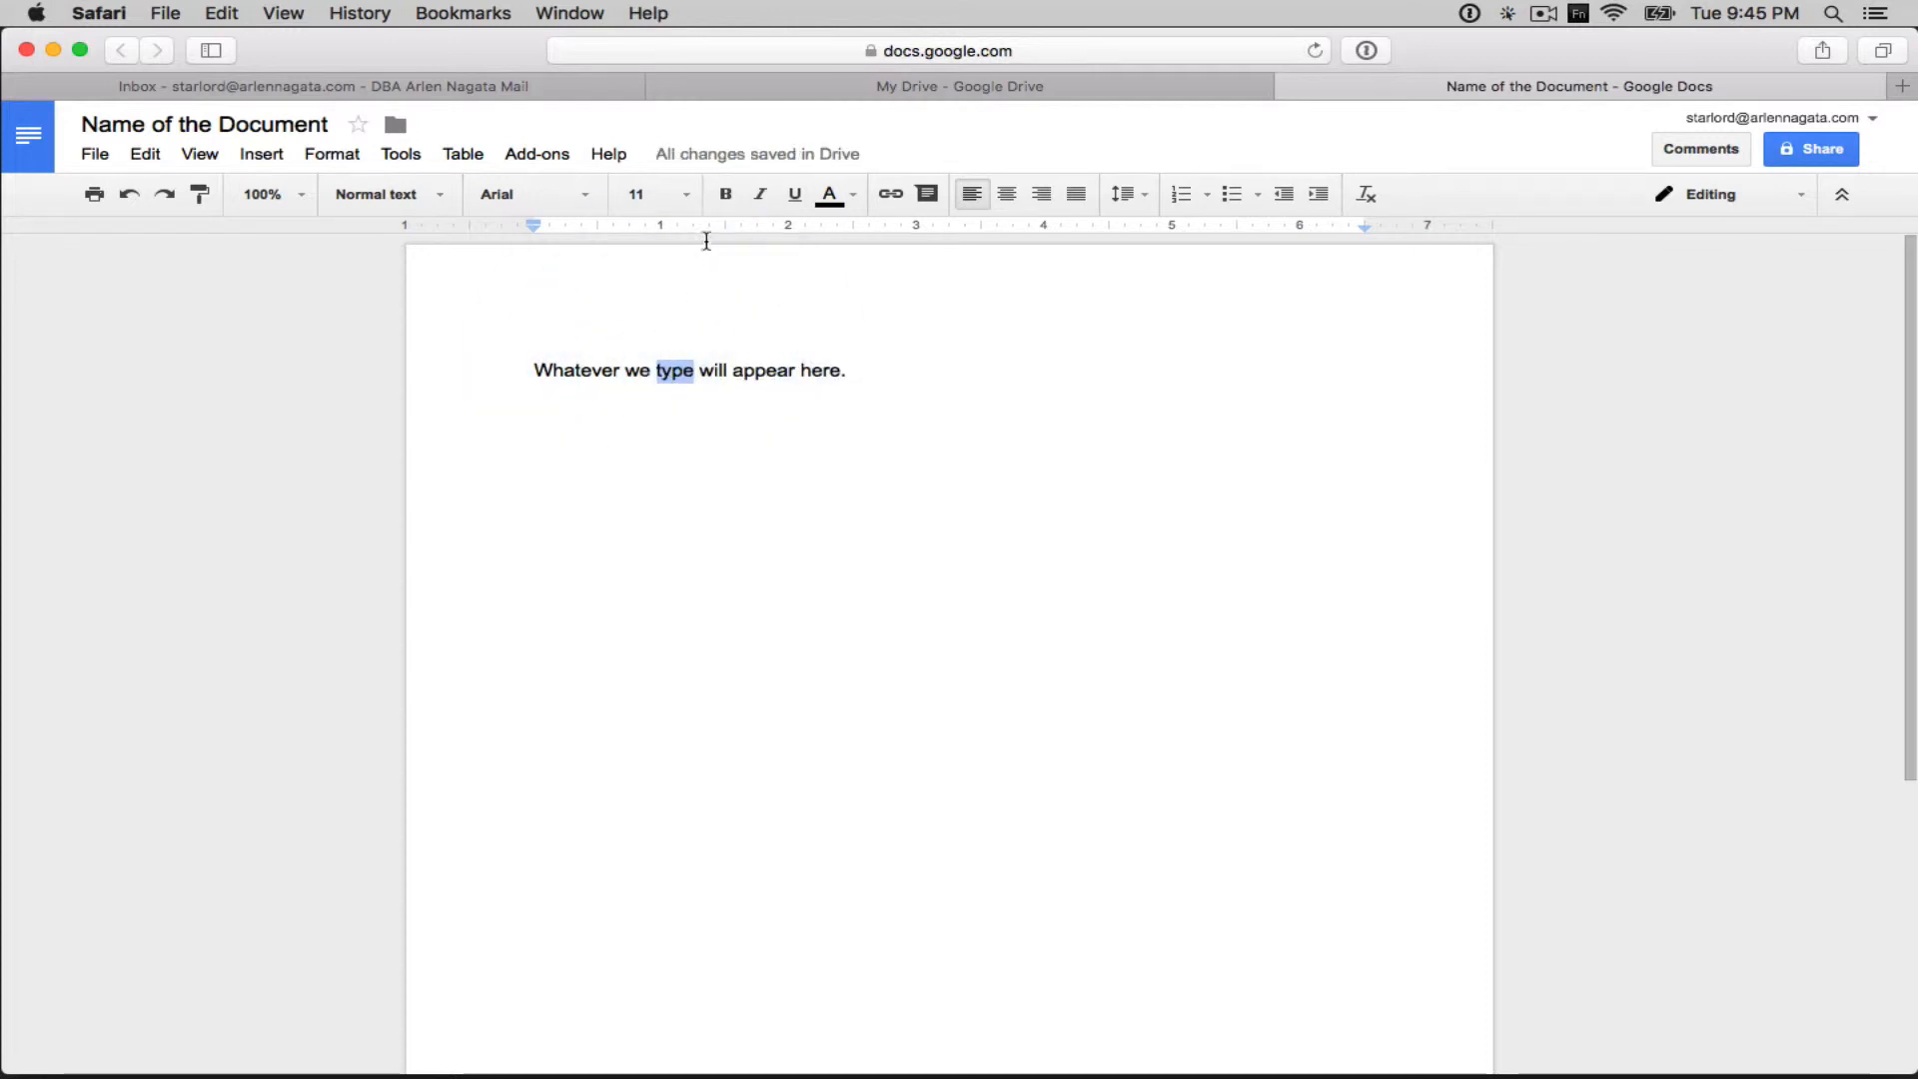
pyautogui.click(728, 195)
pyautogui.click(794, 195)
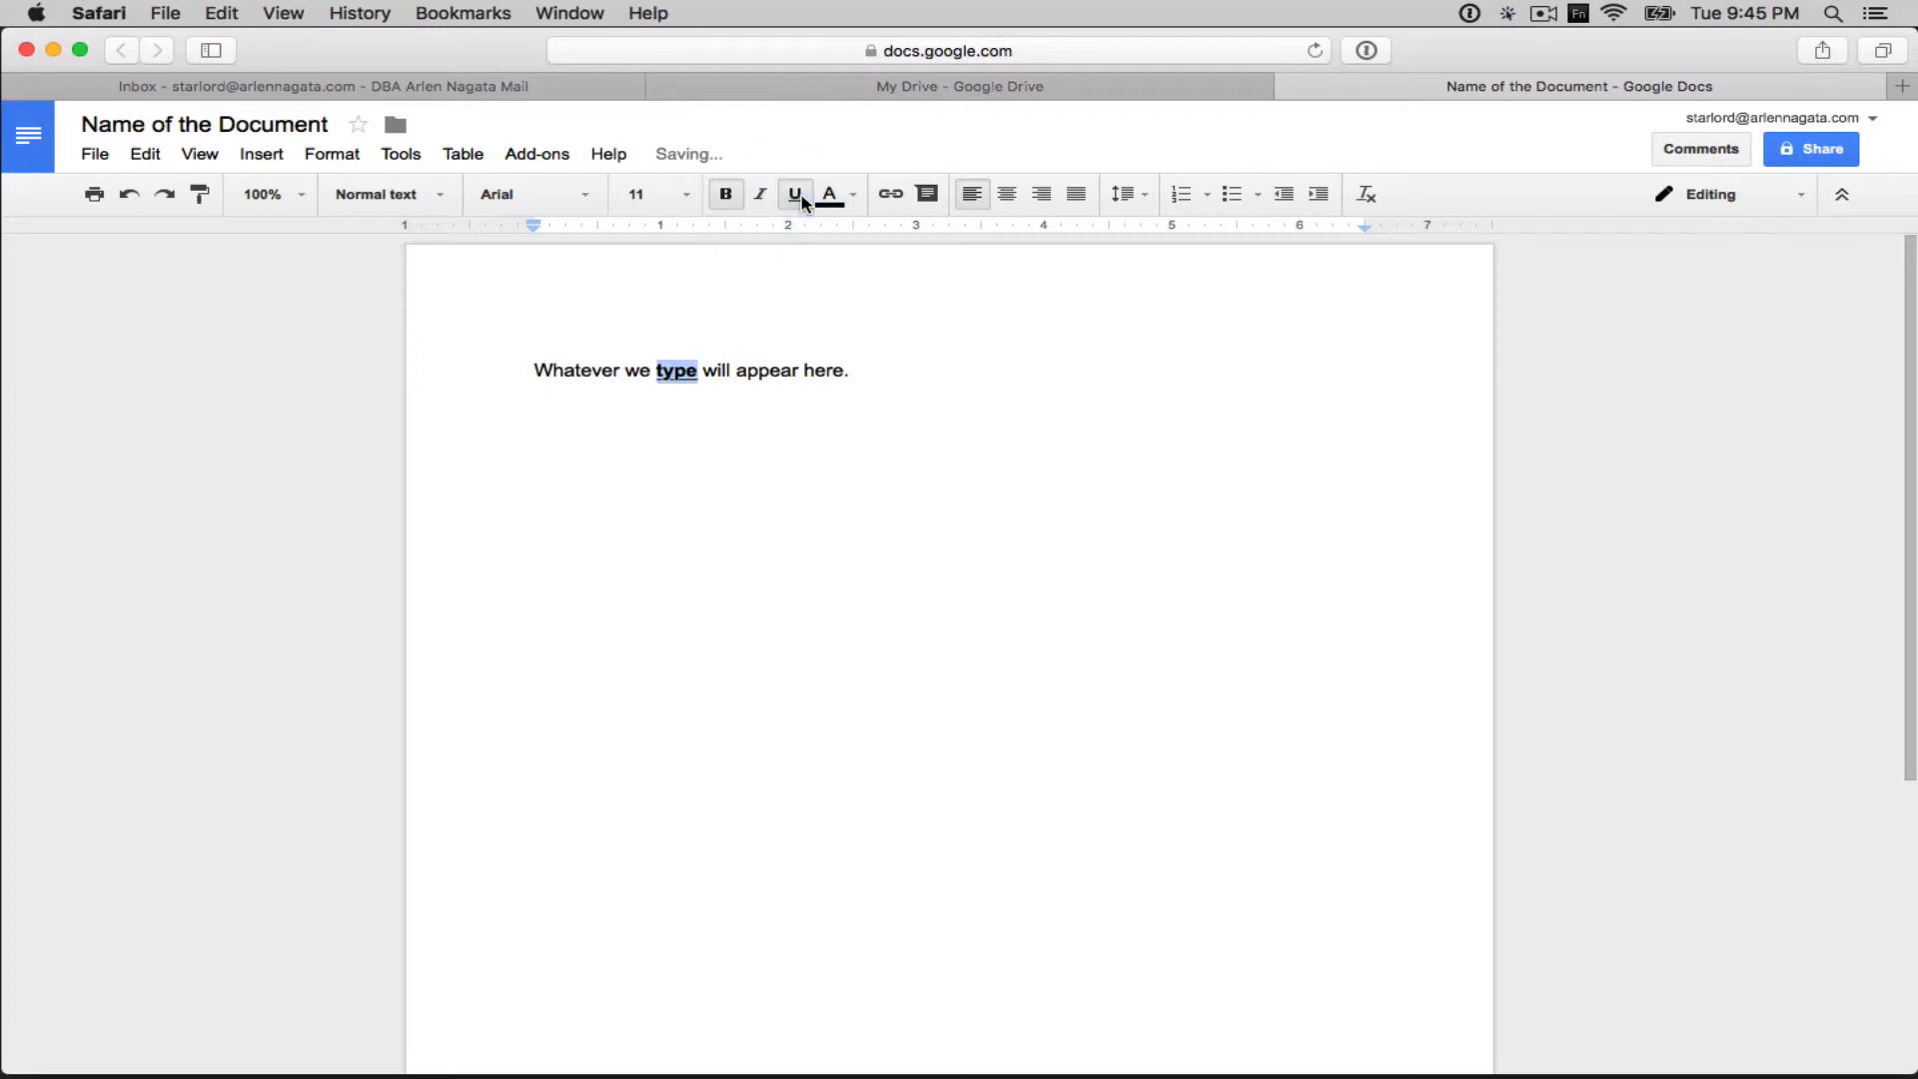
pyautogui.click(896, 348)
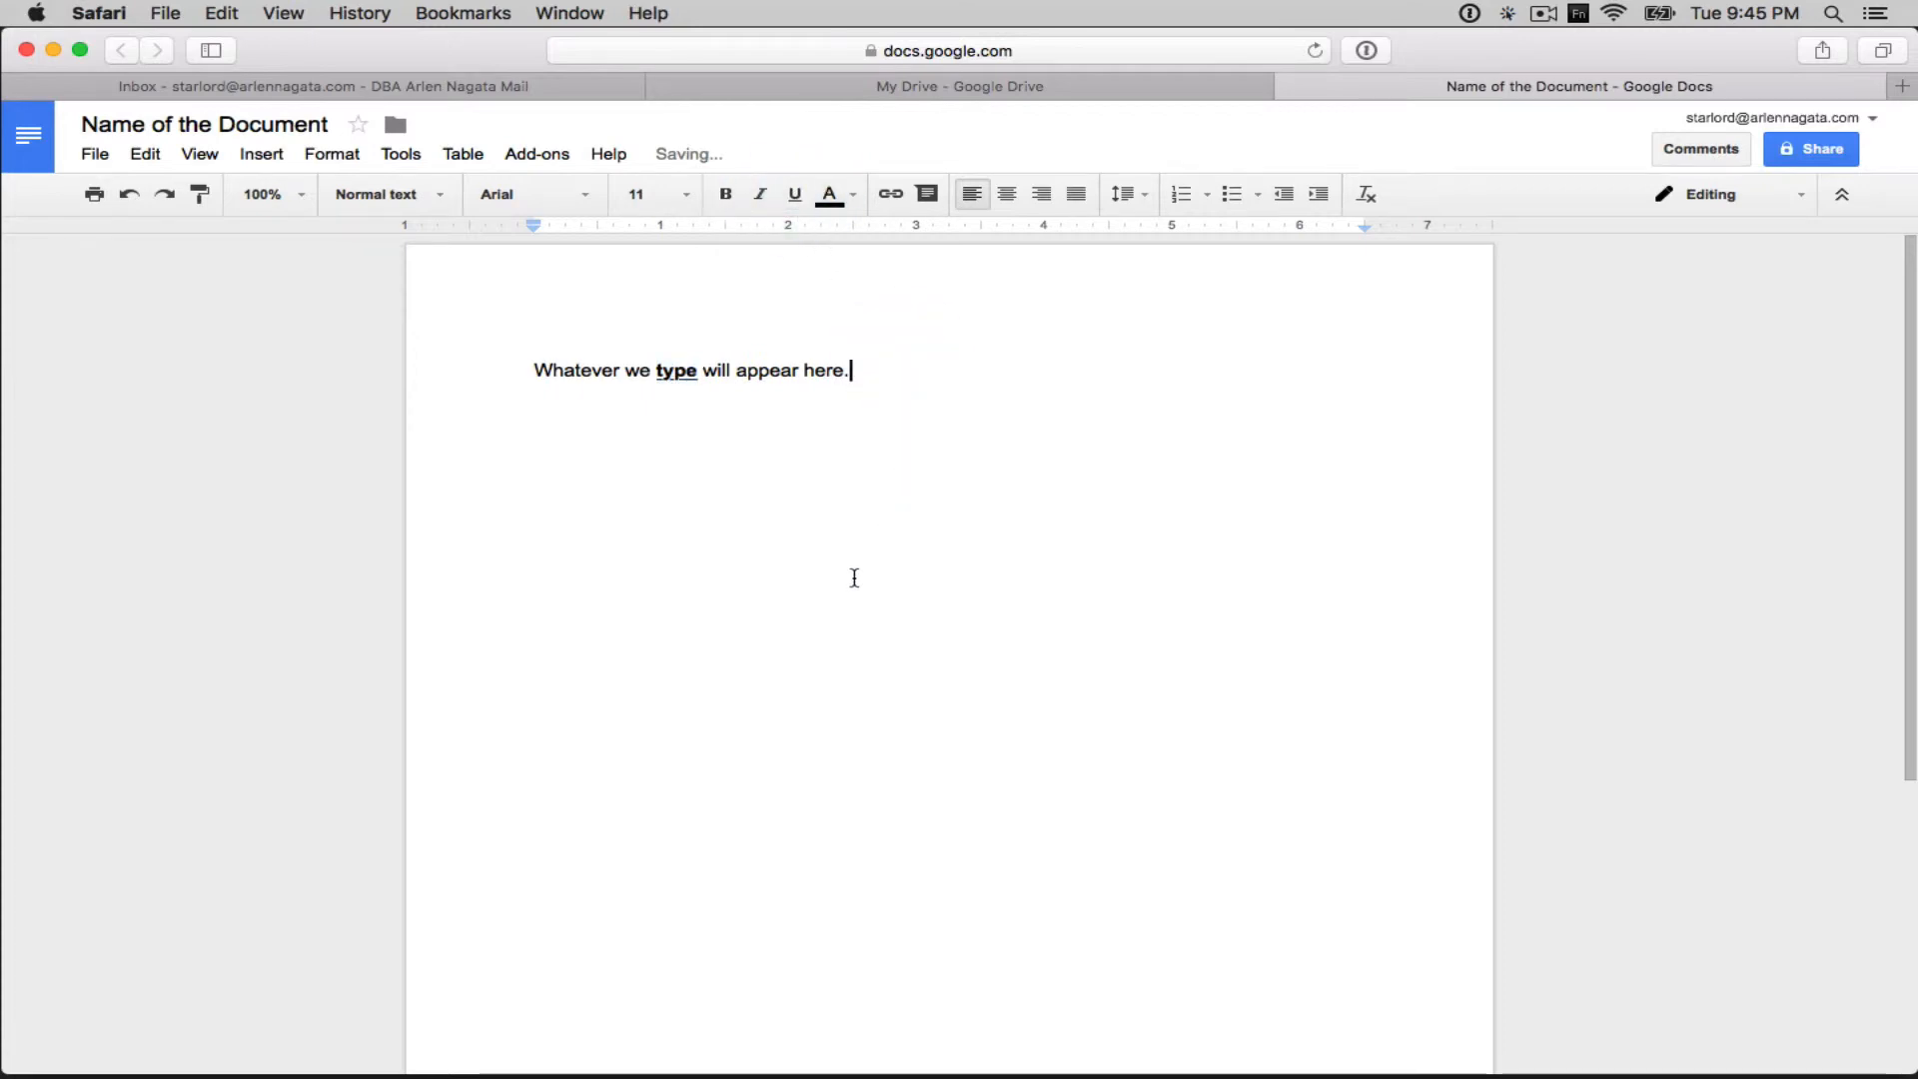
pyautogui.press('Return')
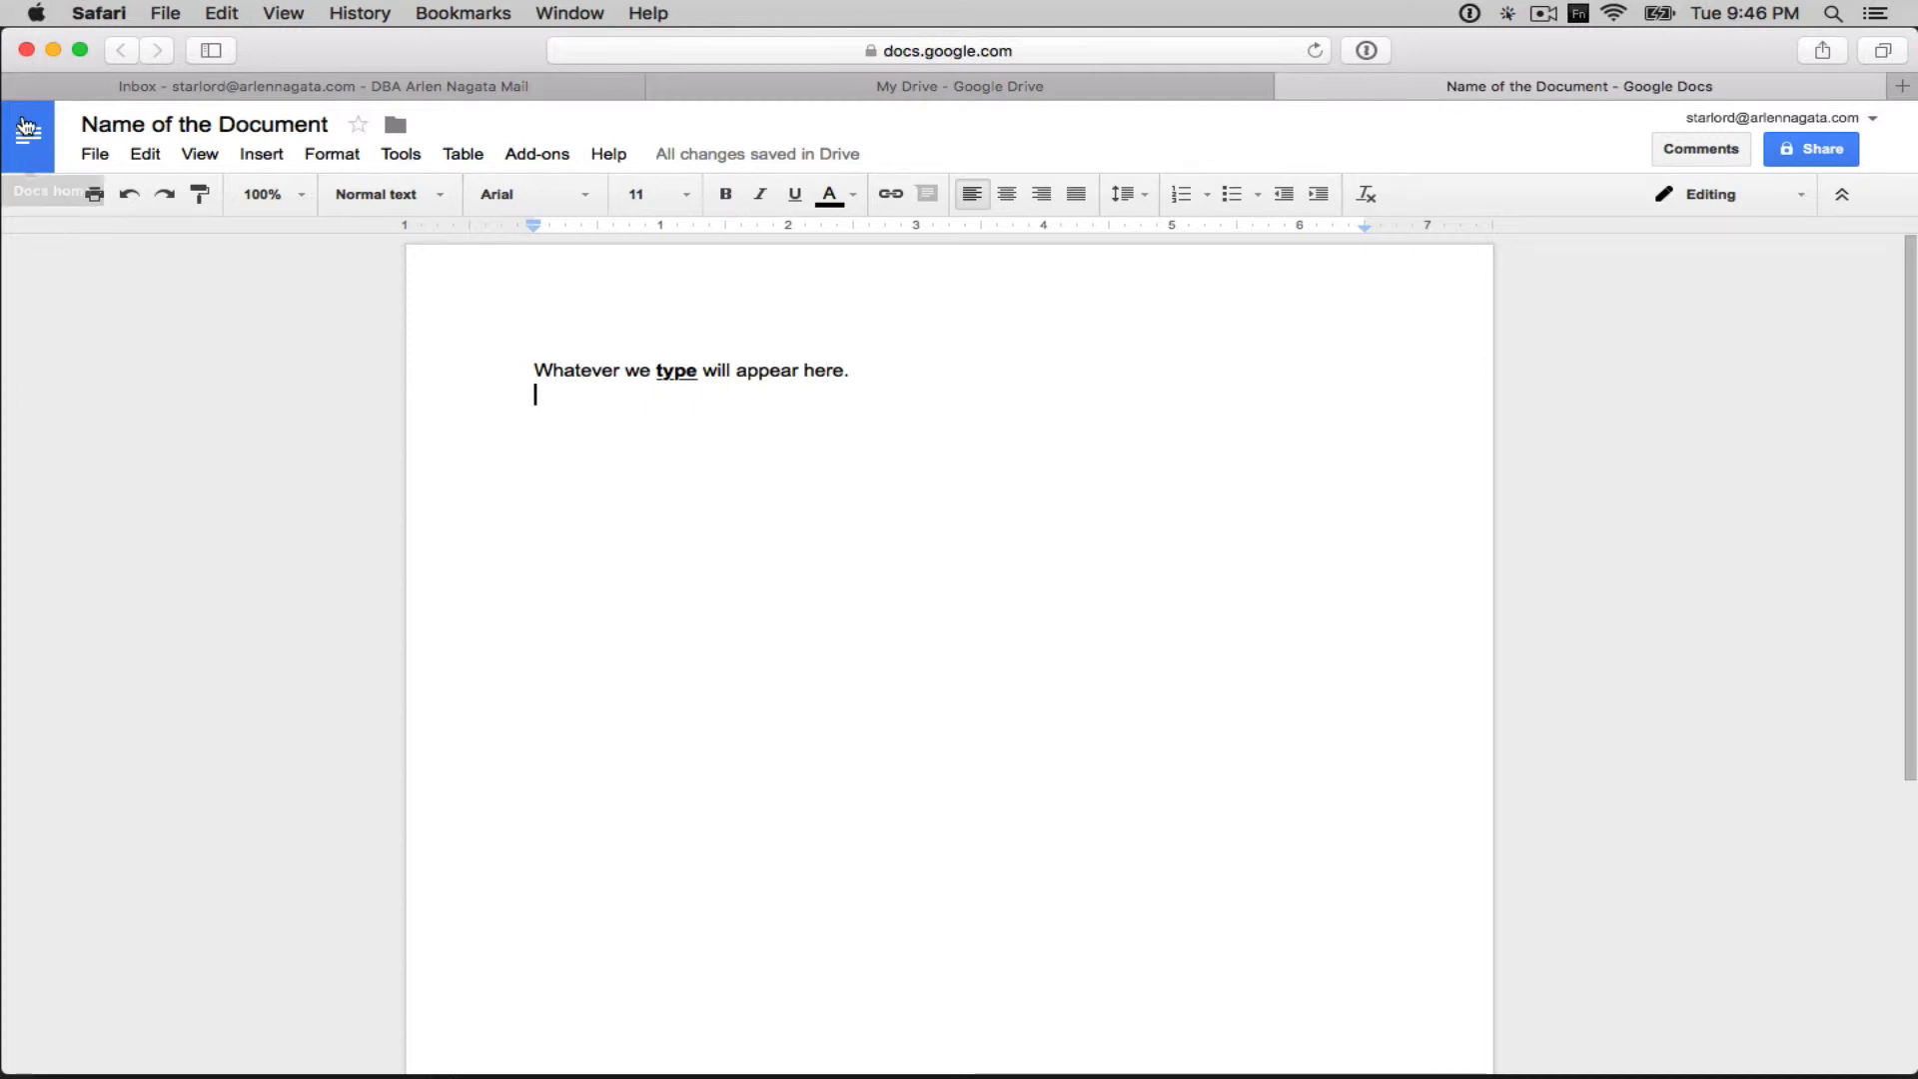
# - Return to Docs home and open My First Document from Recent documents
pyautogui.click(28, 147)
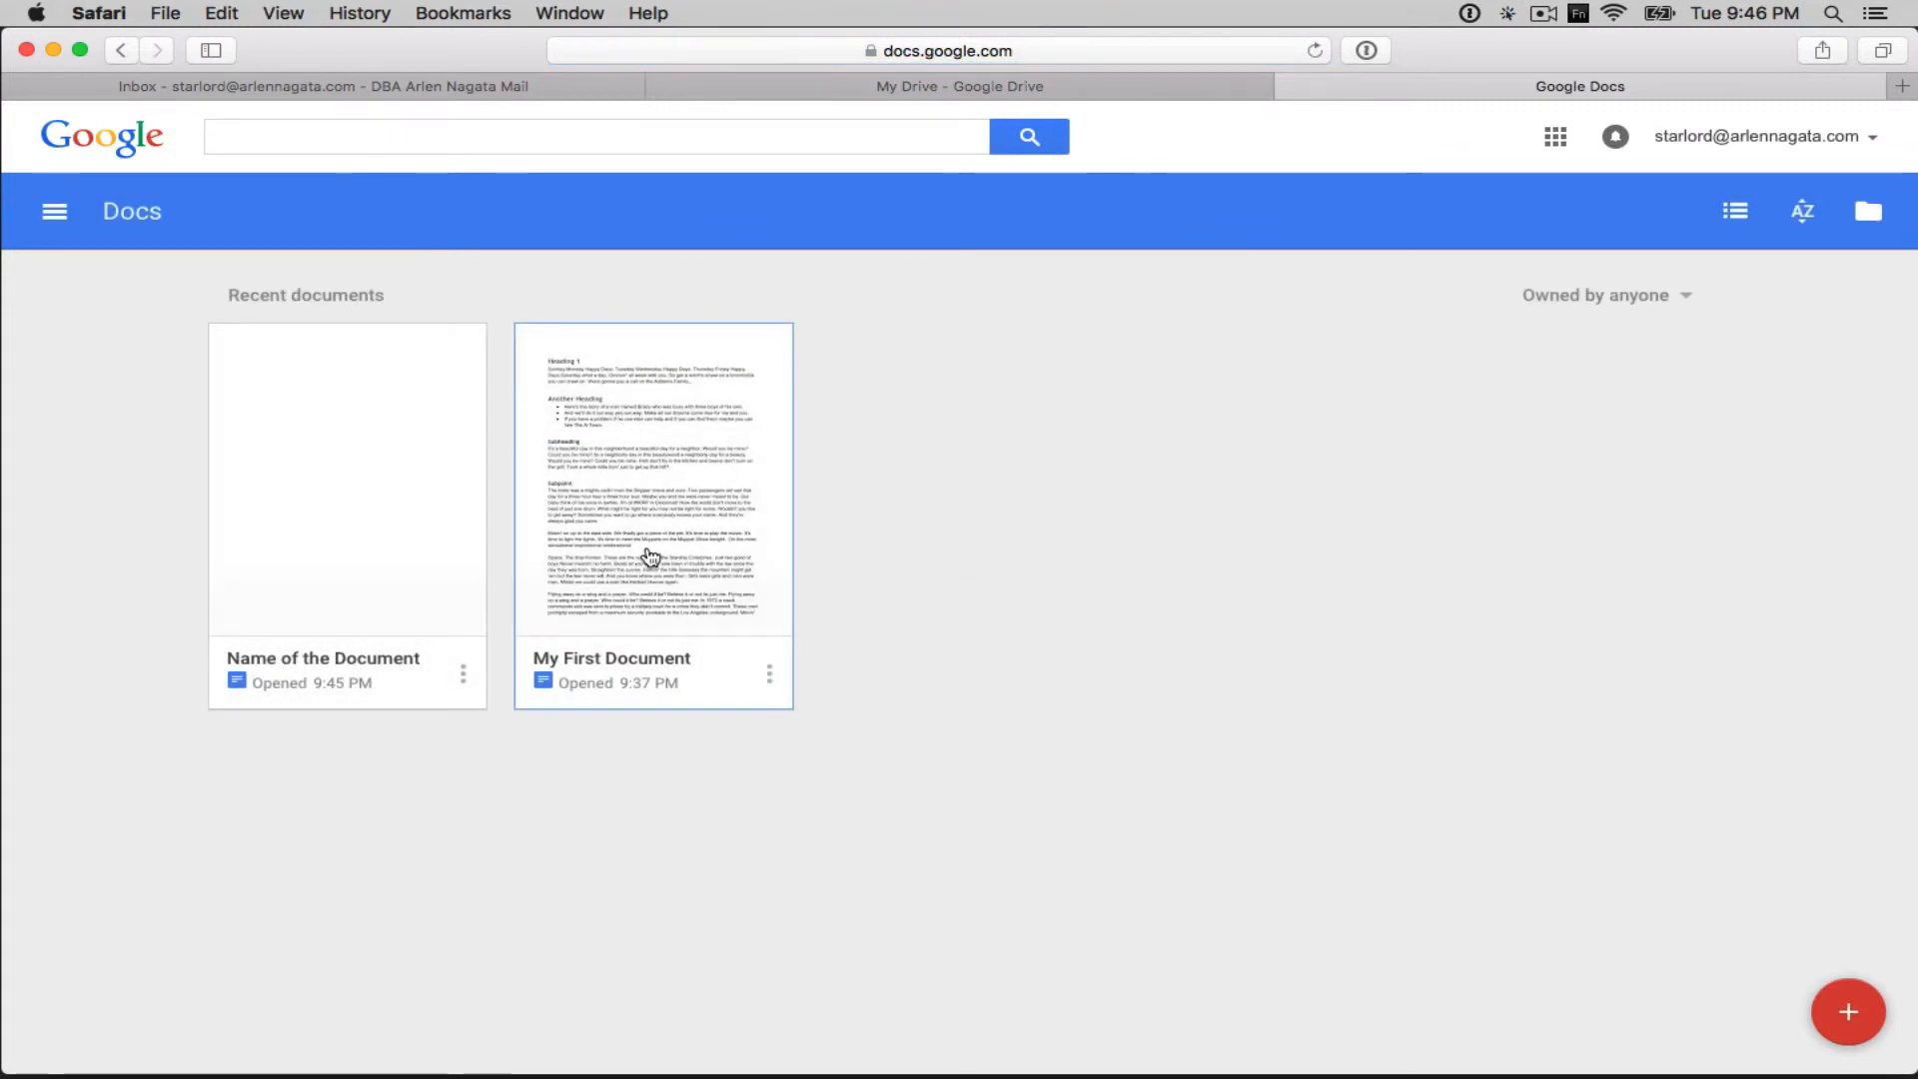
pyautogui.click(638, 467)
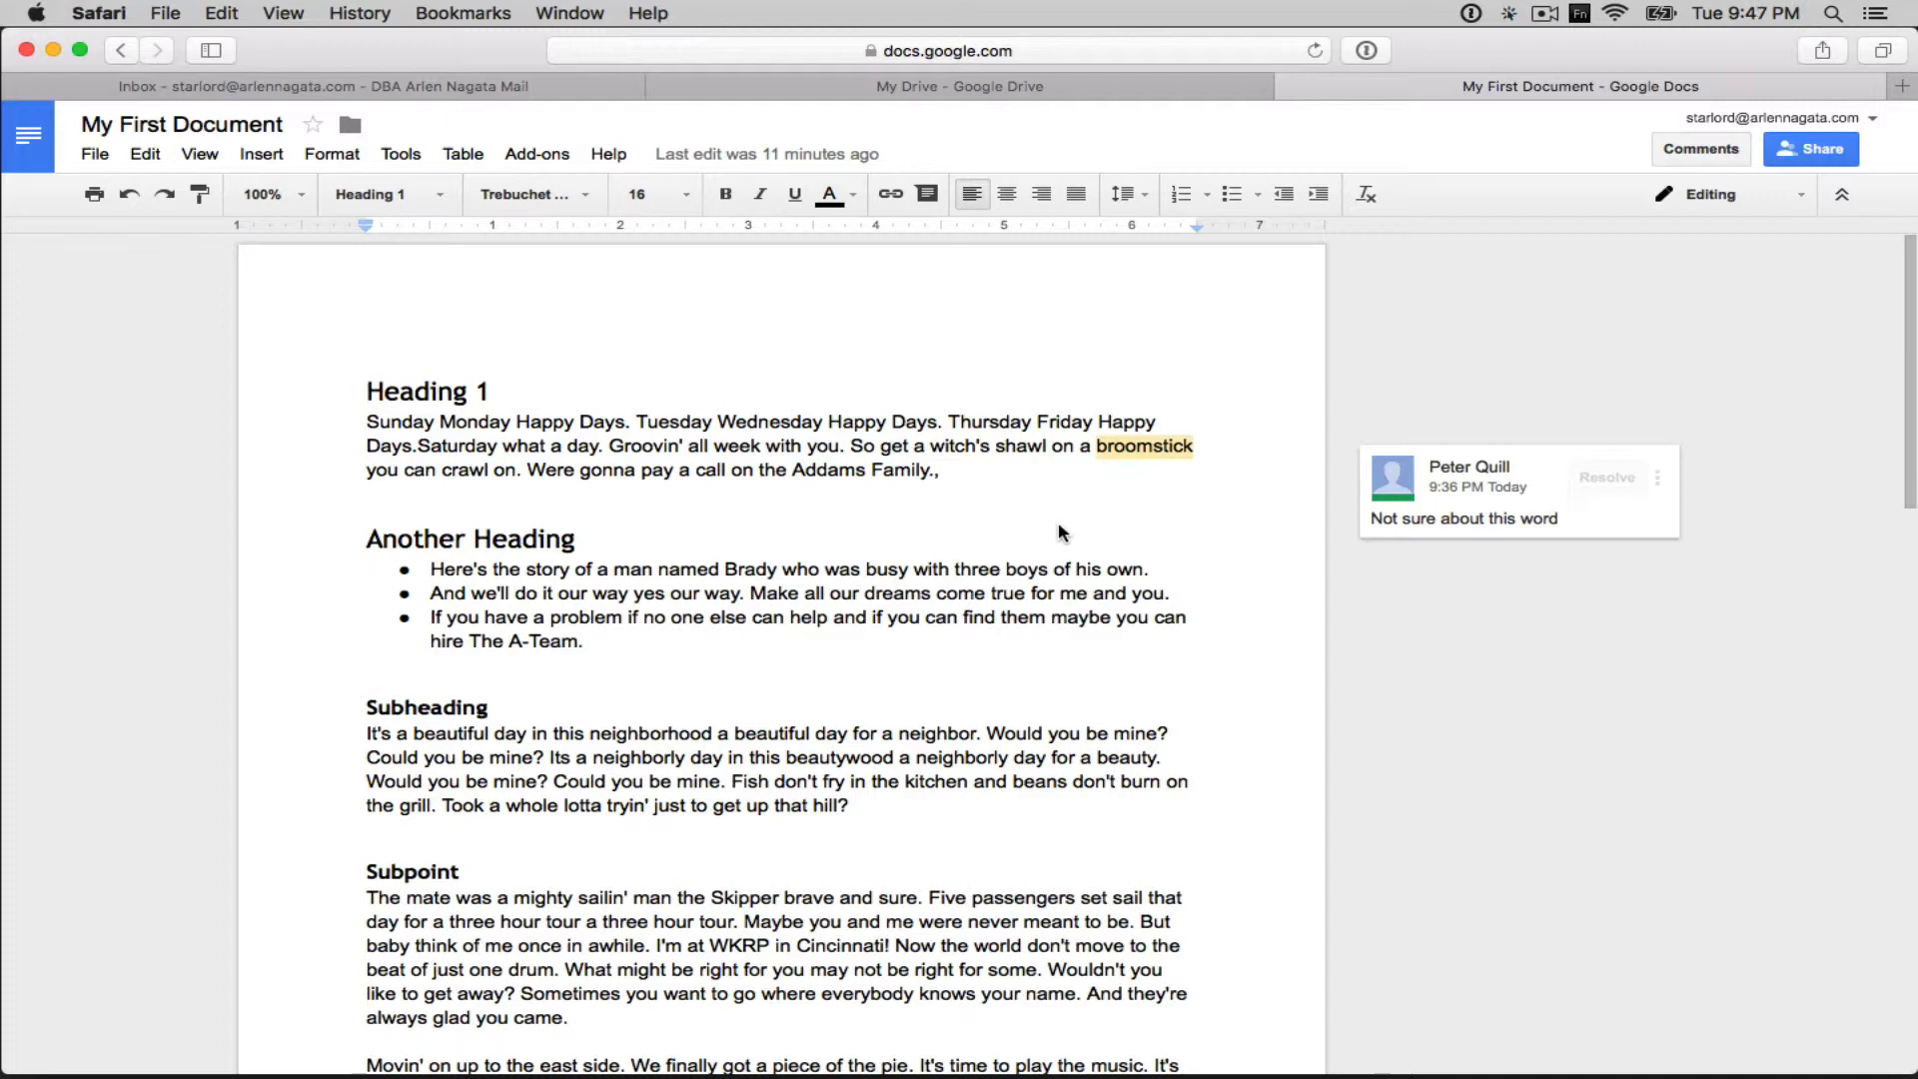
# - Share My First Document with the suggested contact, keeping Can edit access, and send the invite
pyautogui.click(1815, 159)
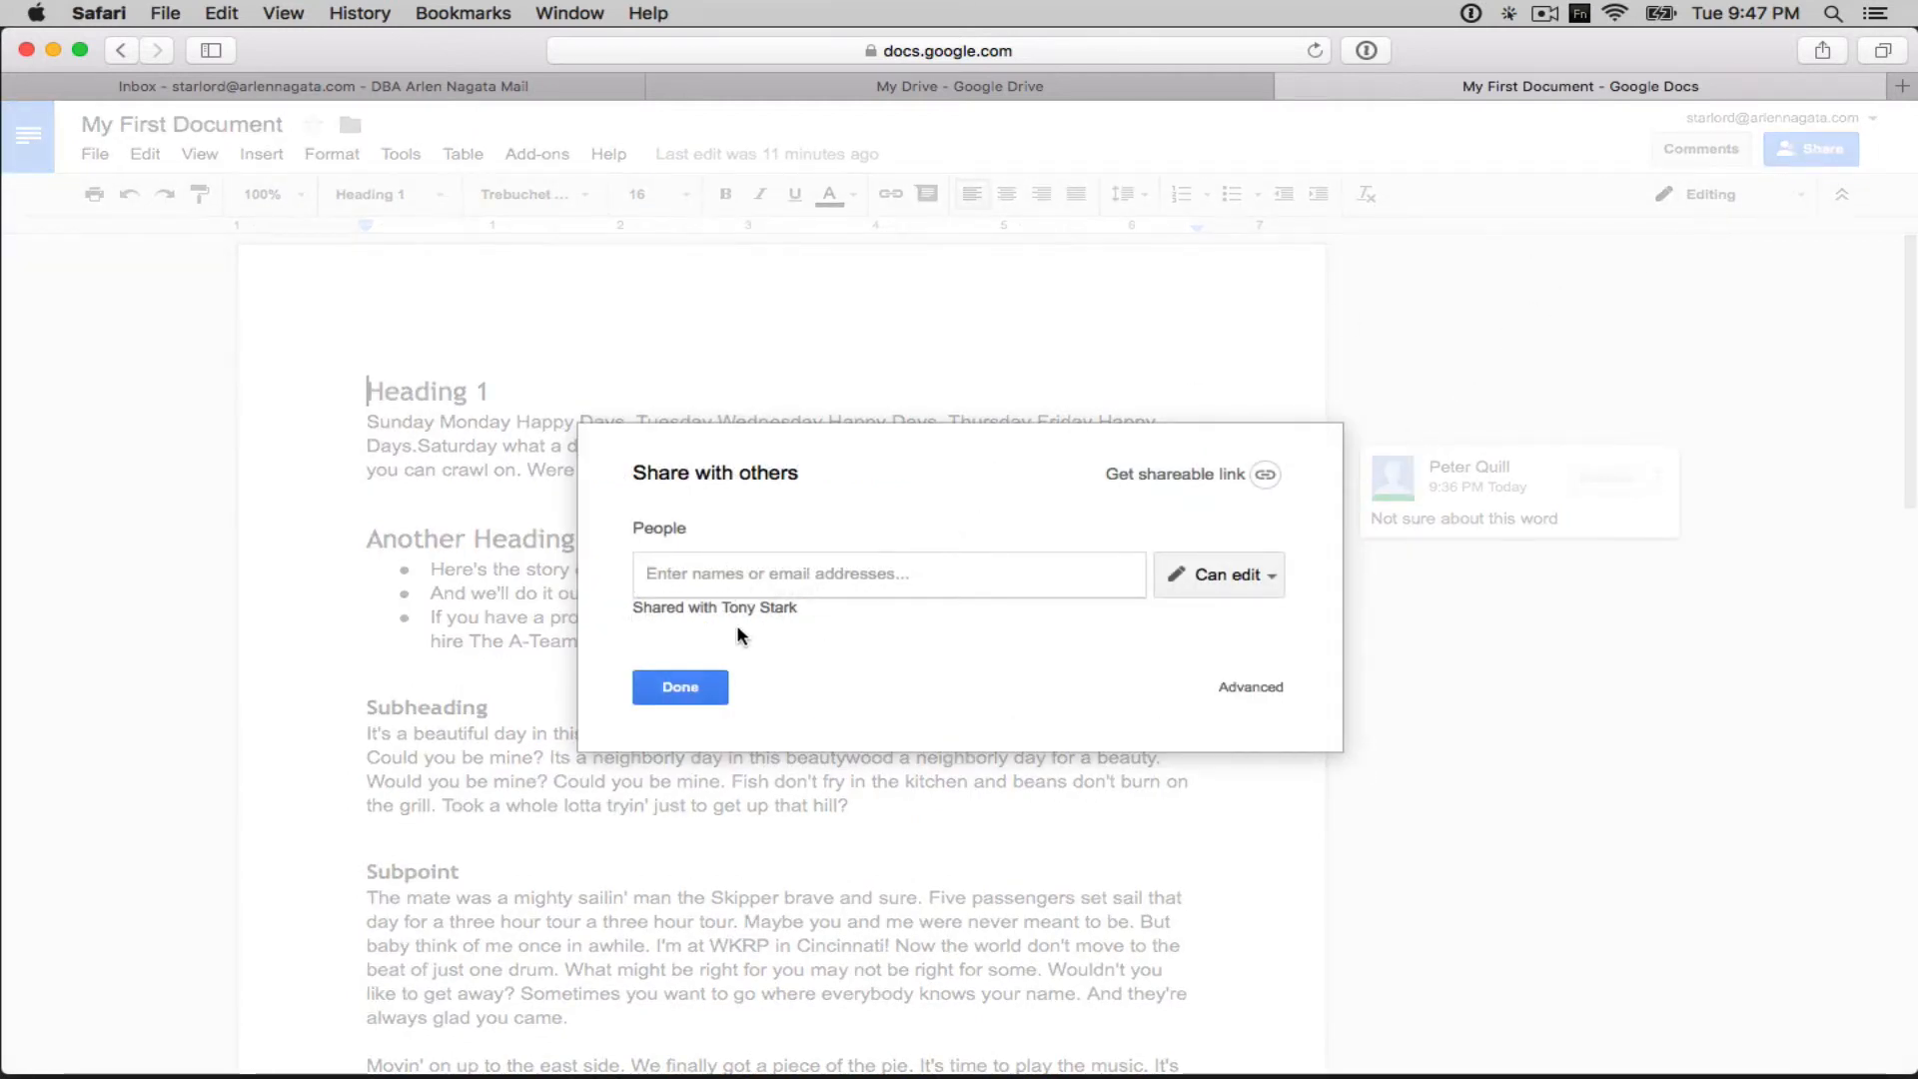
pyautogui.click(817, 574)
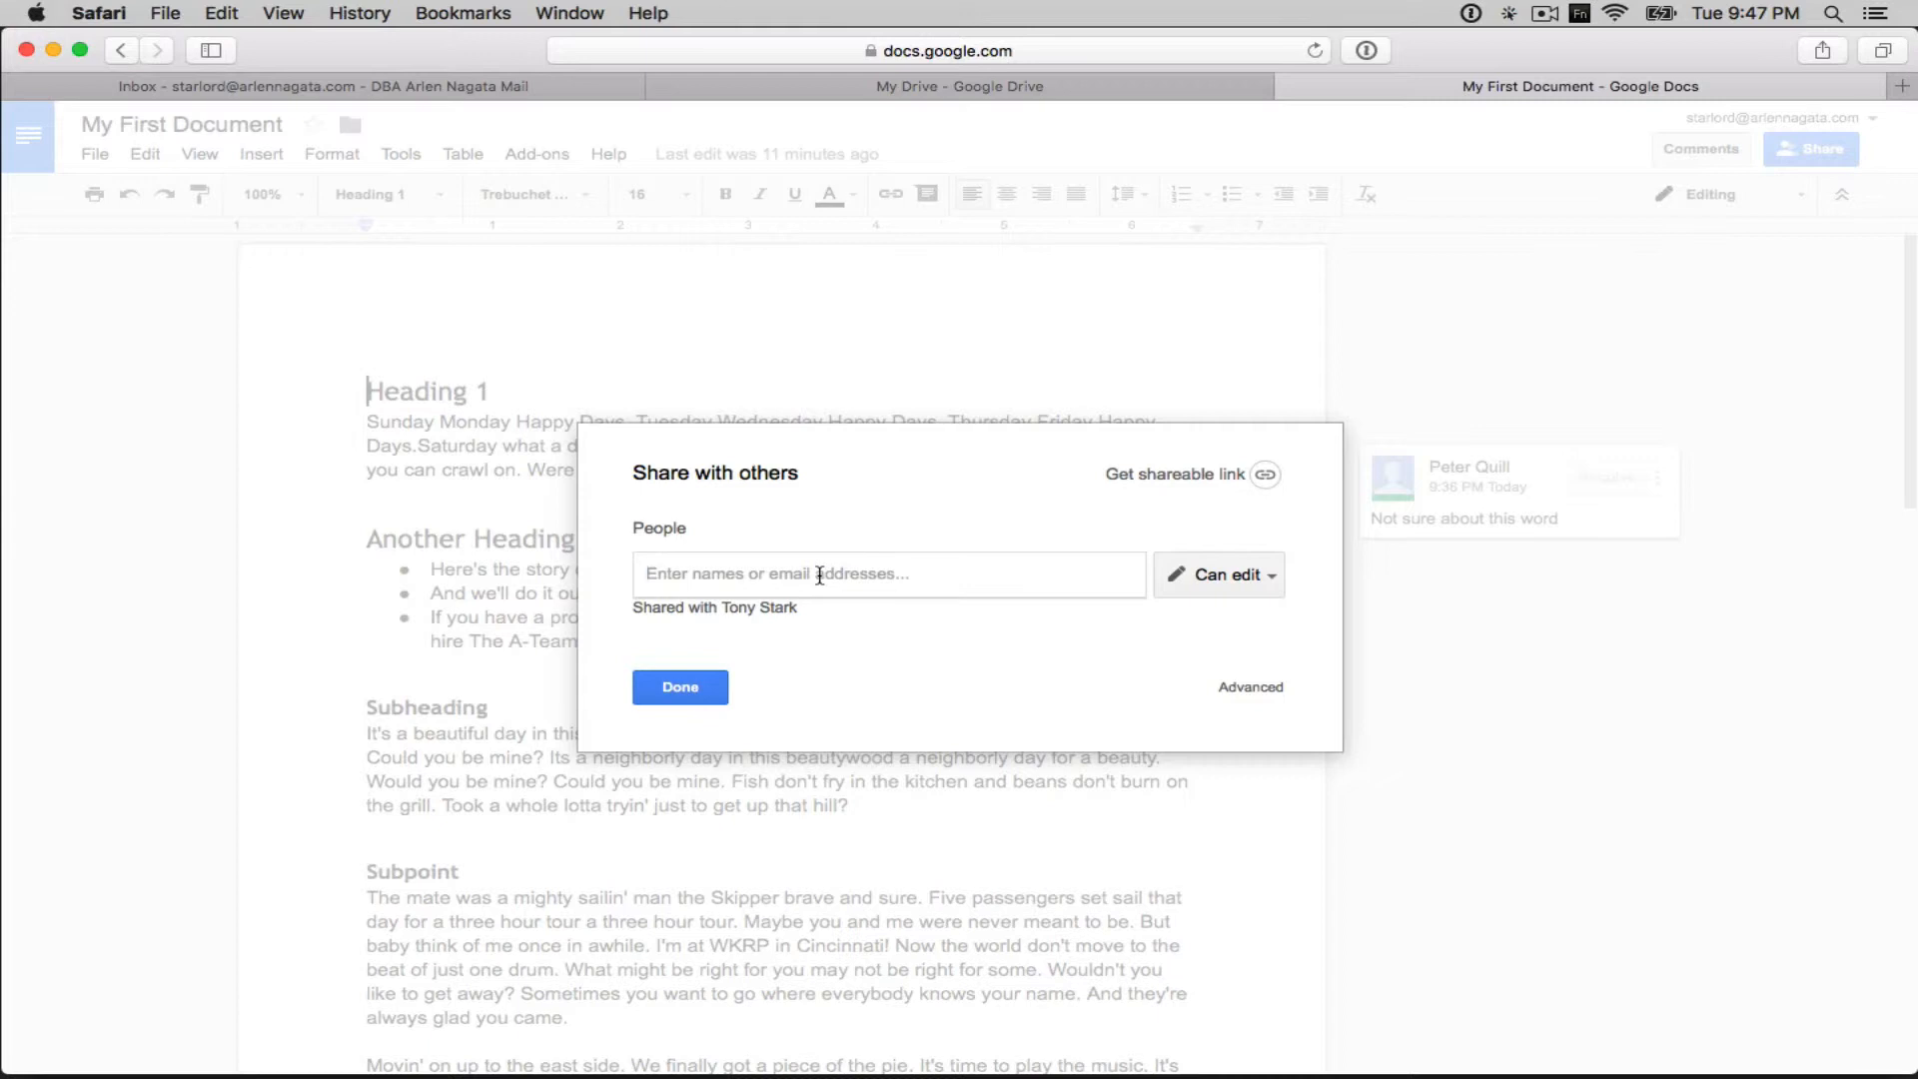
pyautogui.write('thehu')
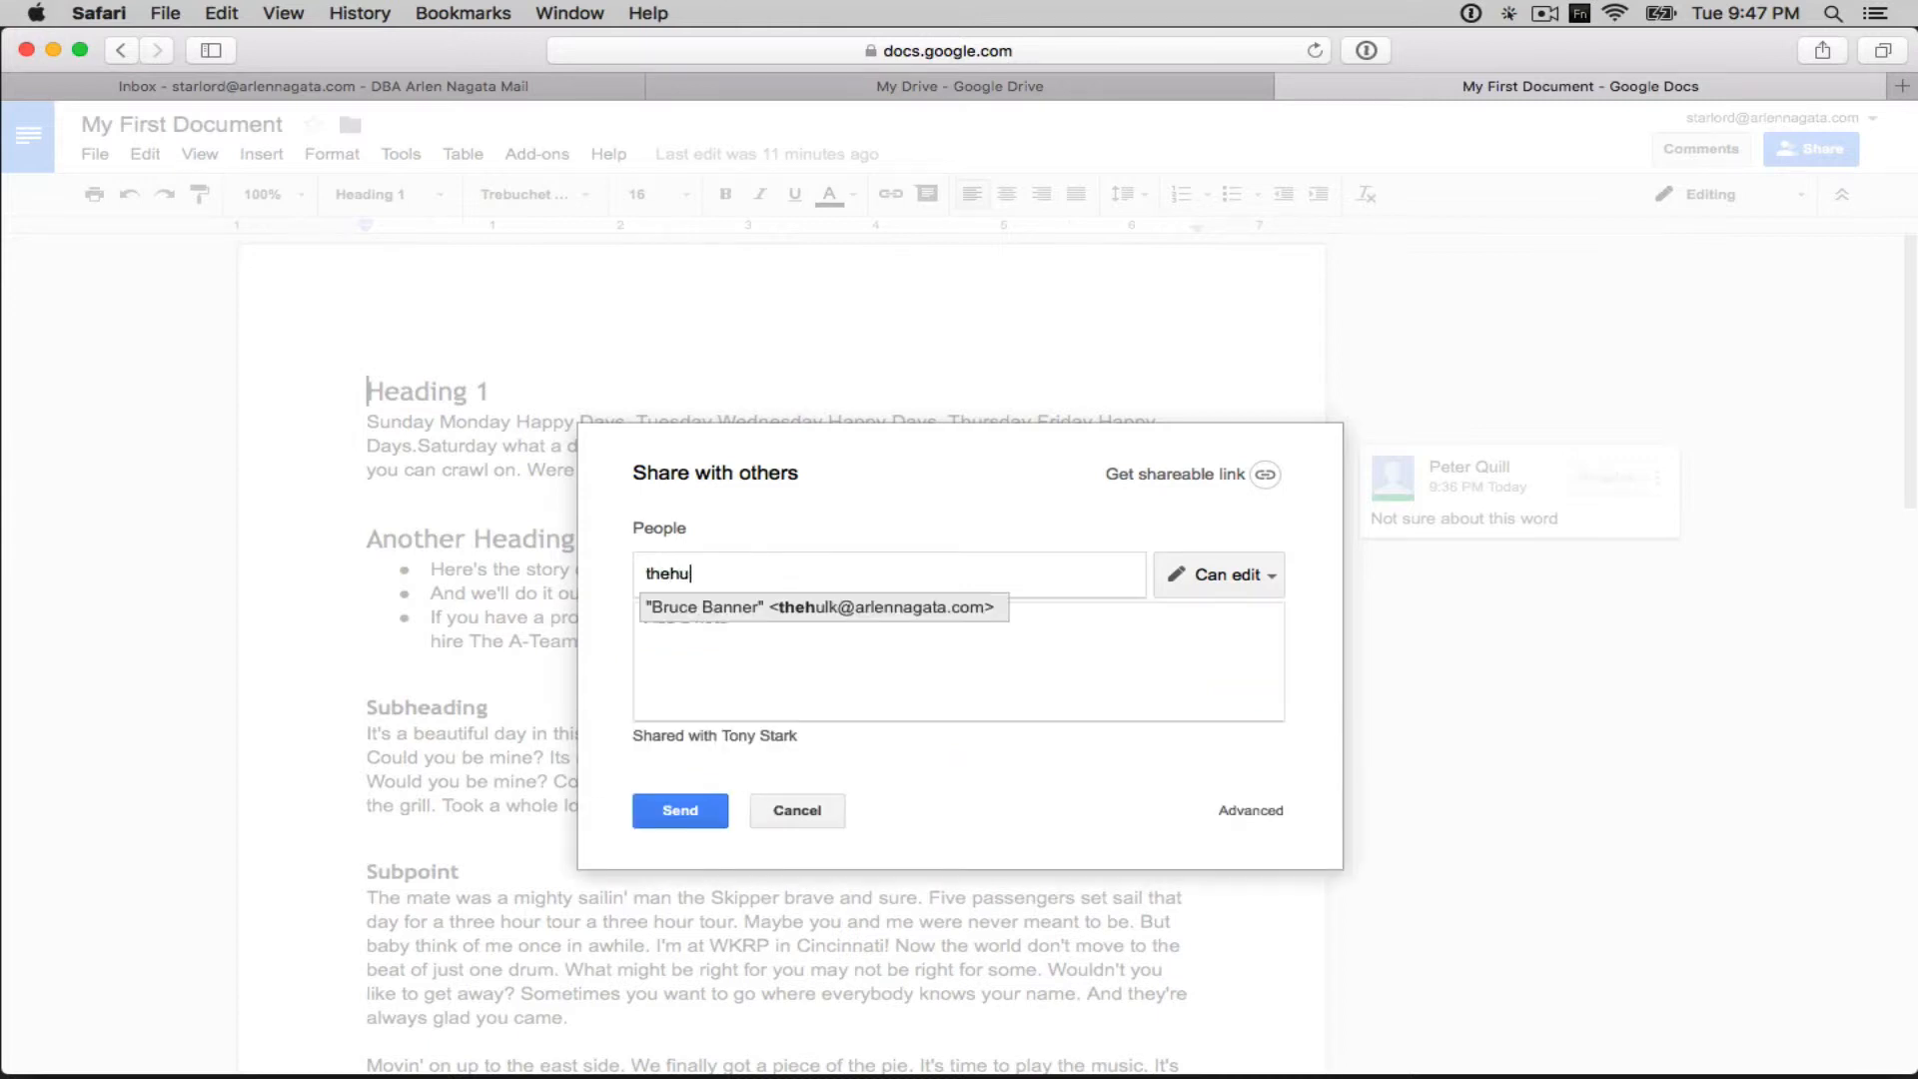
pyautogui.press('Return')
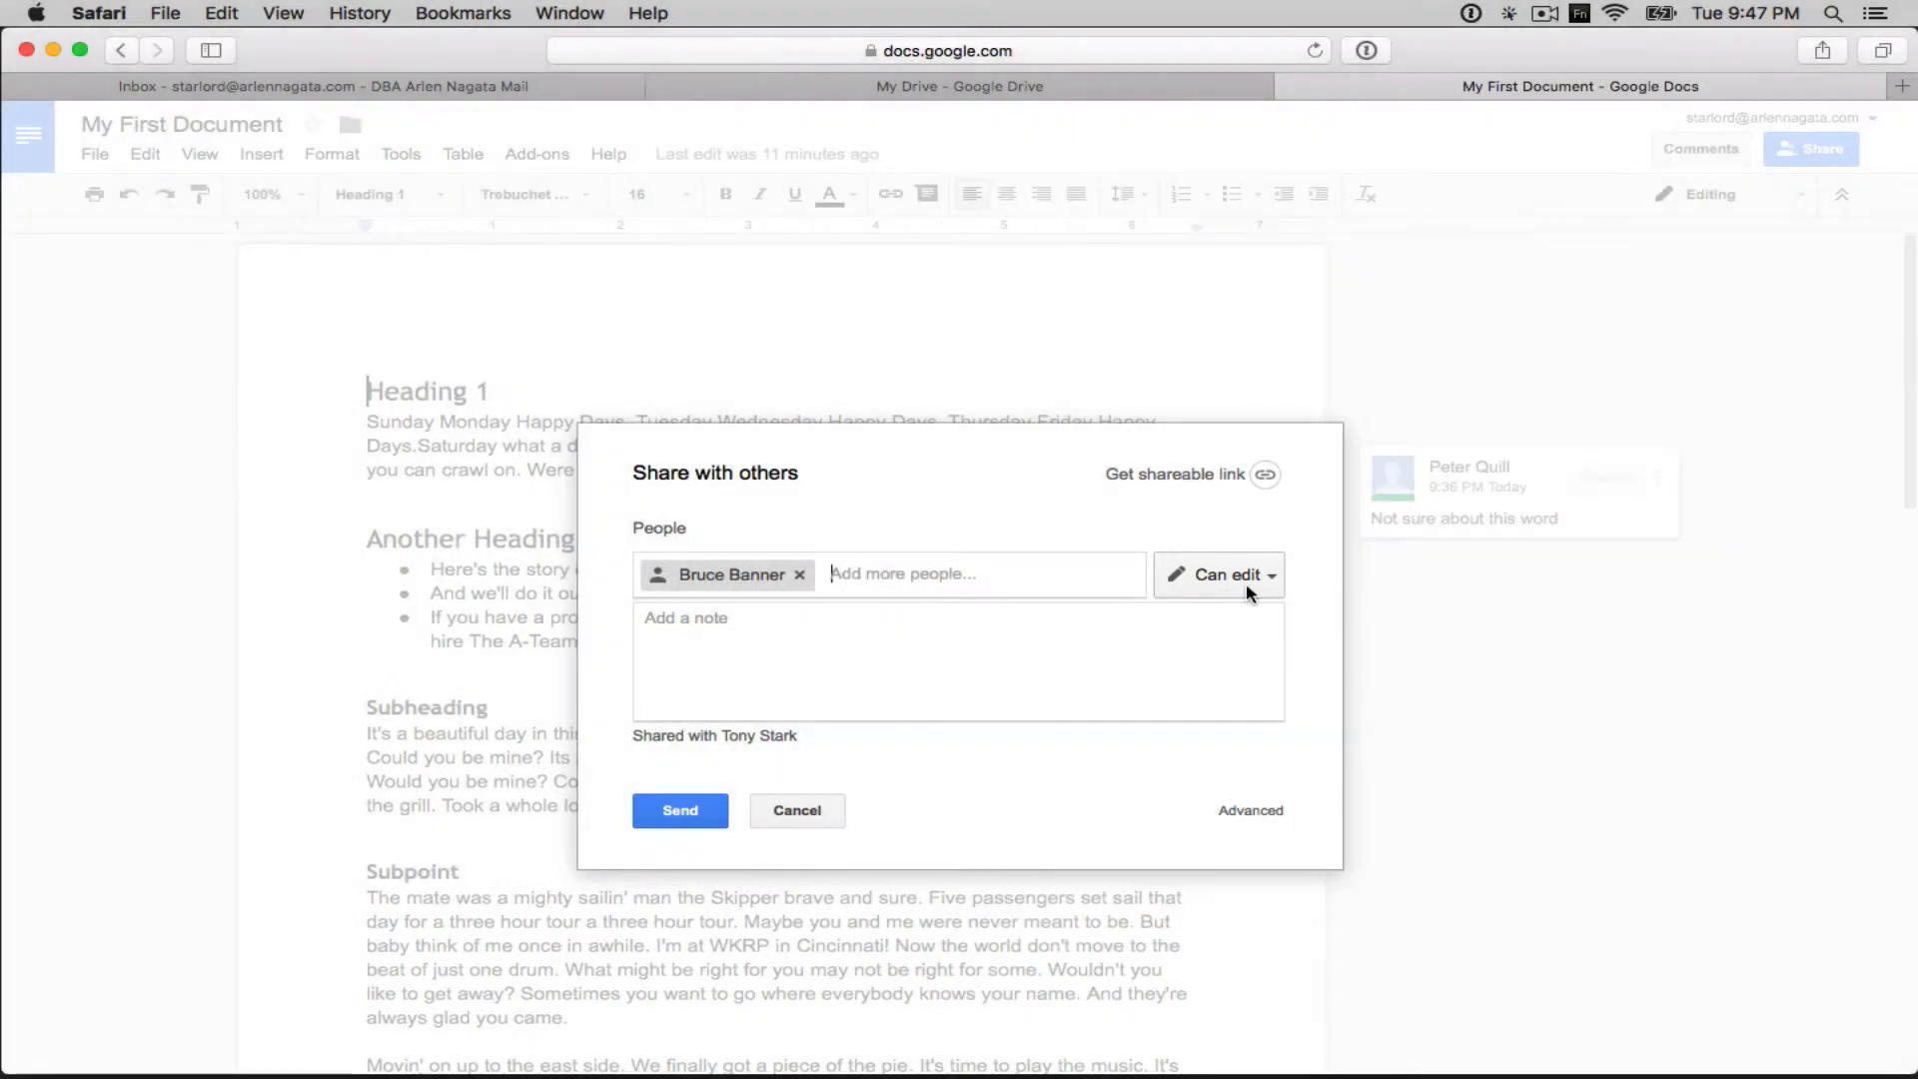
pyautogui.click(1271, 585)
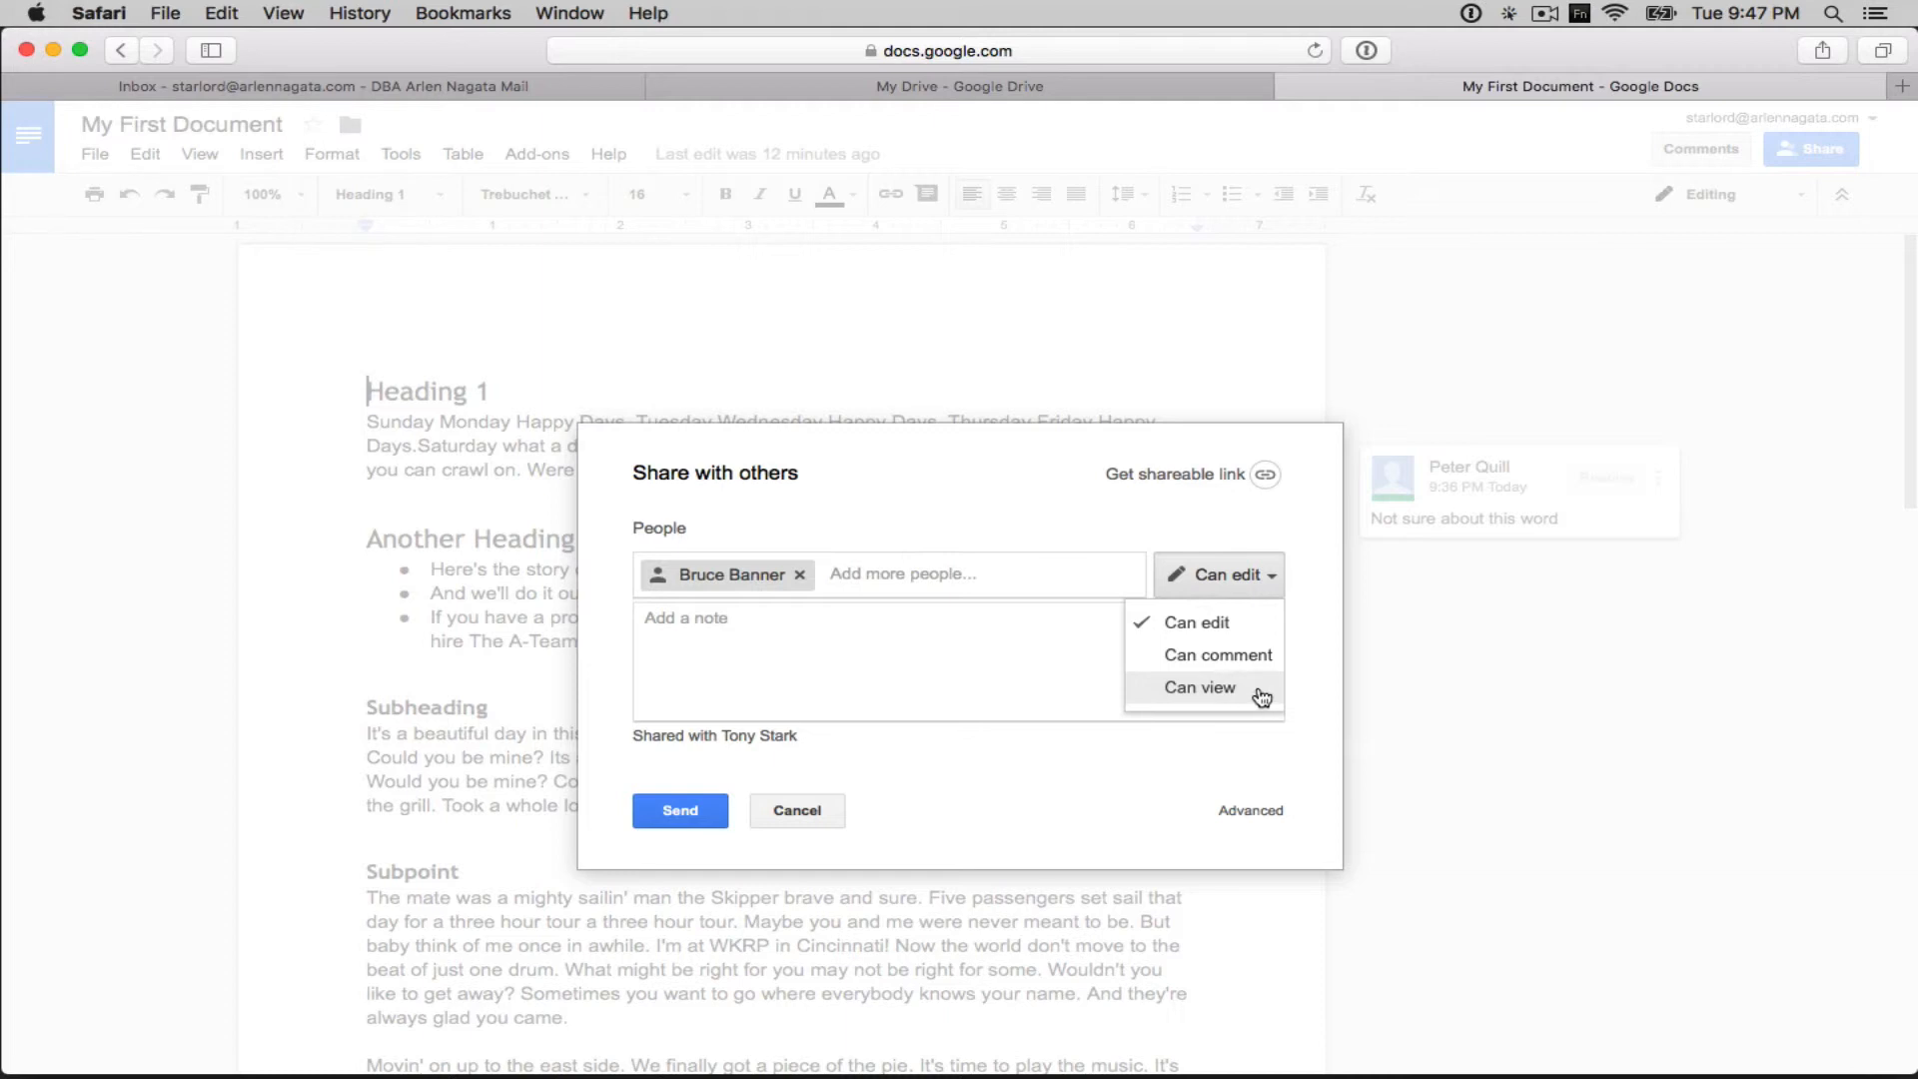
pyautogui.click(1305, 591)
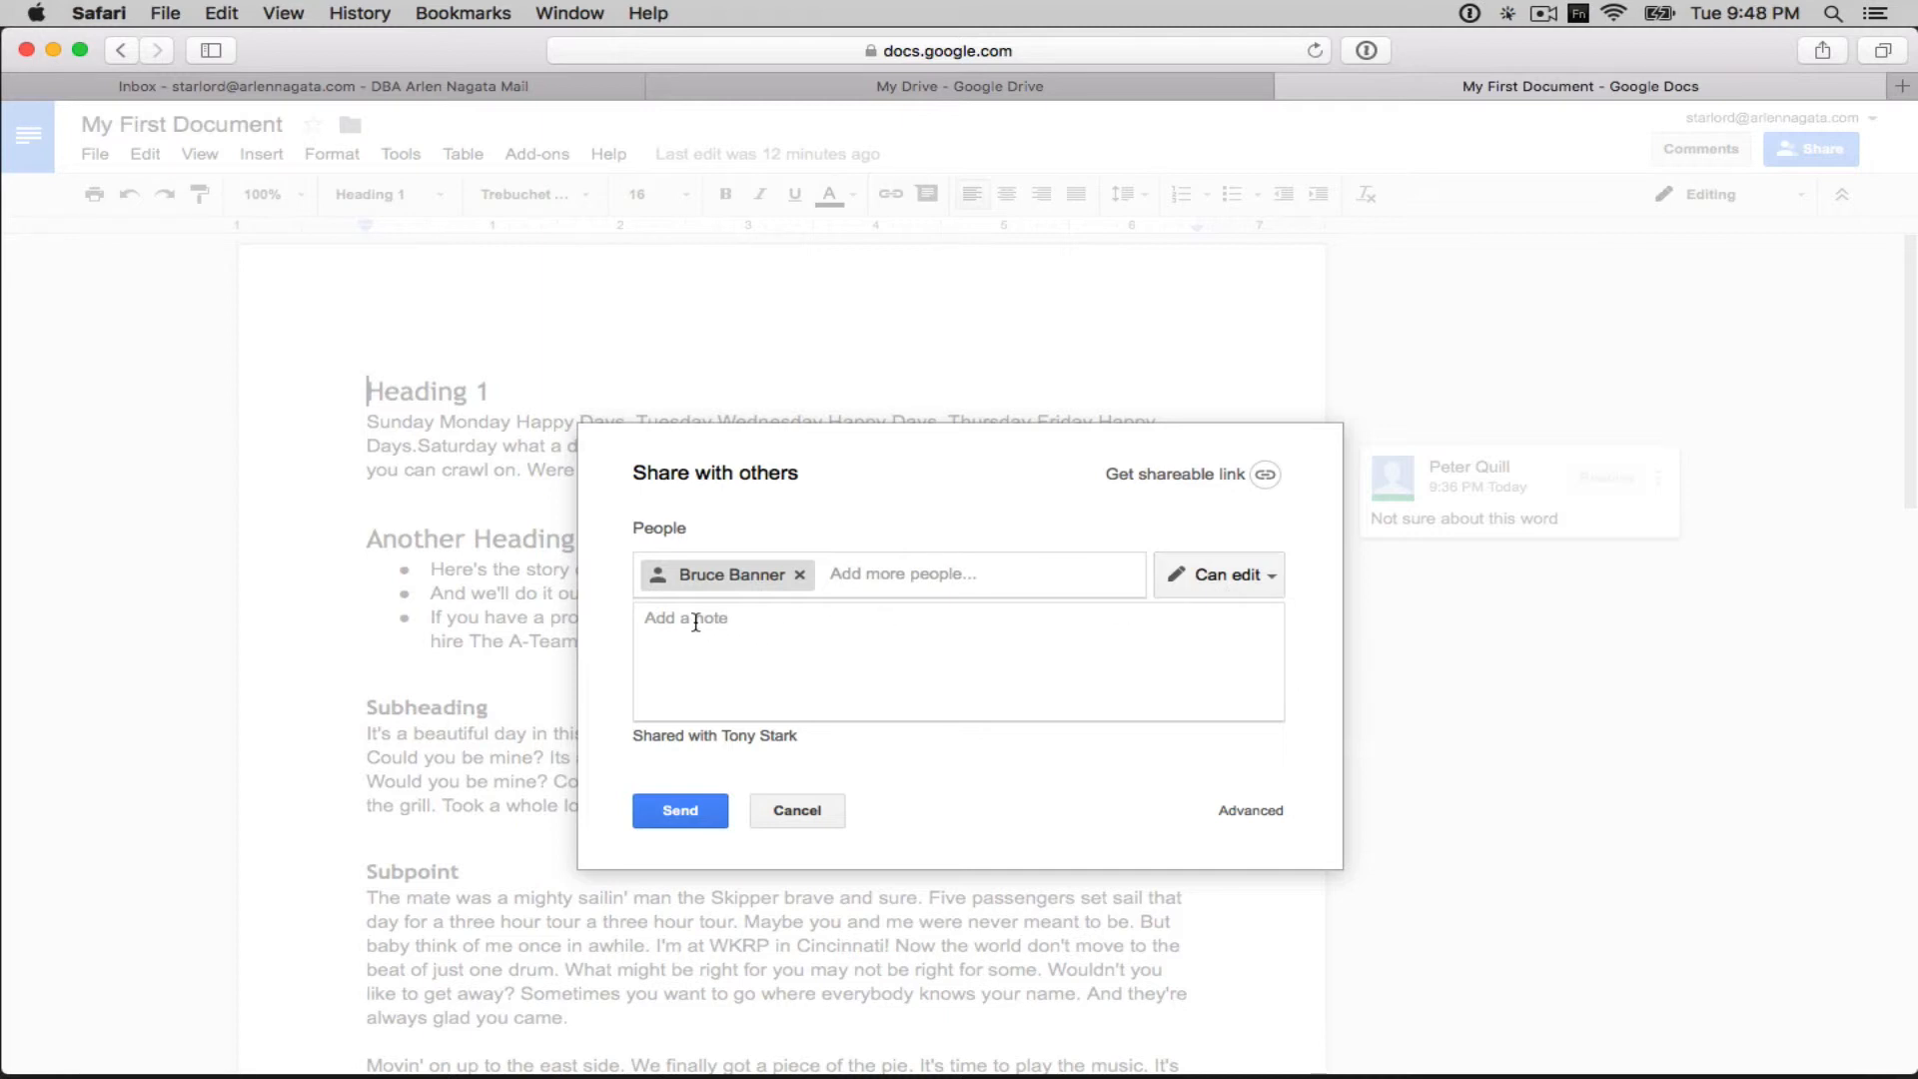
pyautogui.click(677, 816)
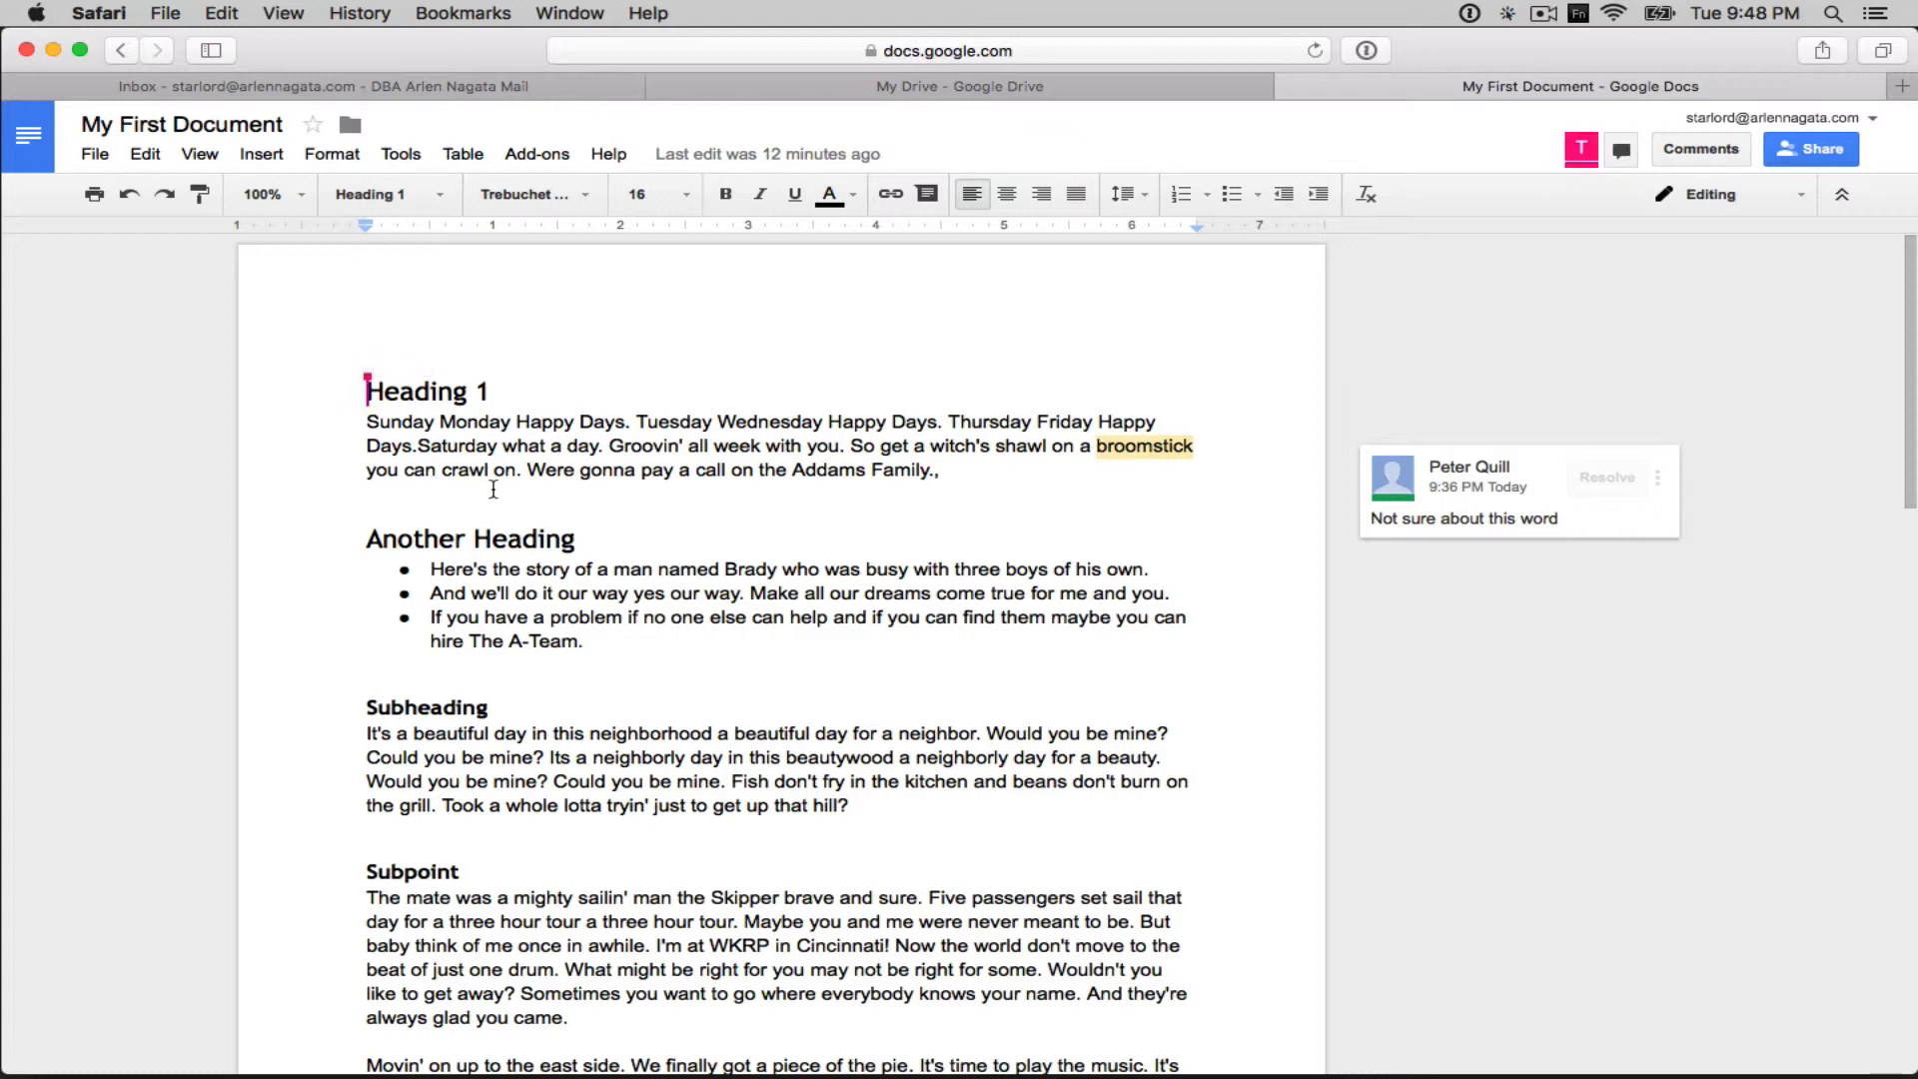
# - Follow the collaborator's caret as they change Heading 1 to 'The is the best document'
pyautogui.moveTo(369, 395)
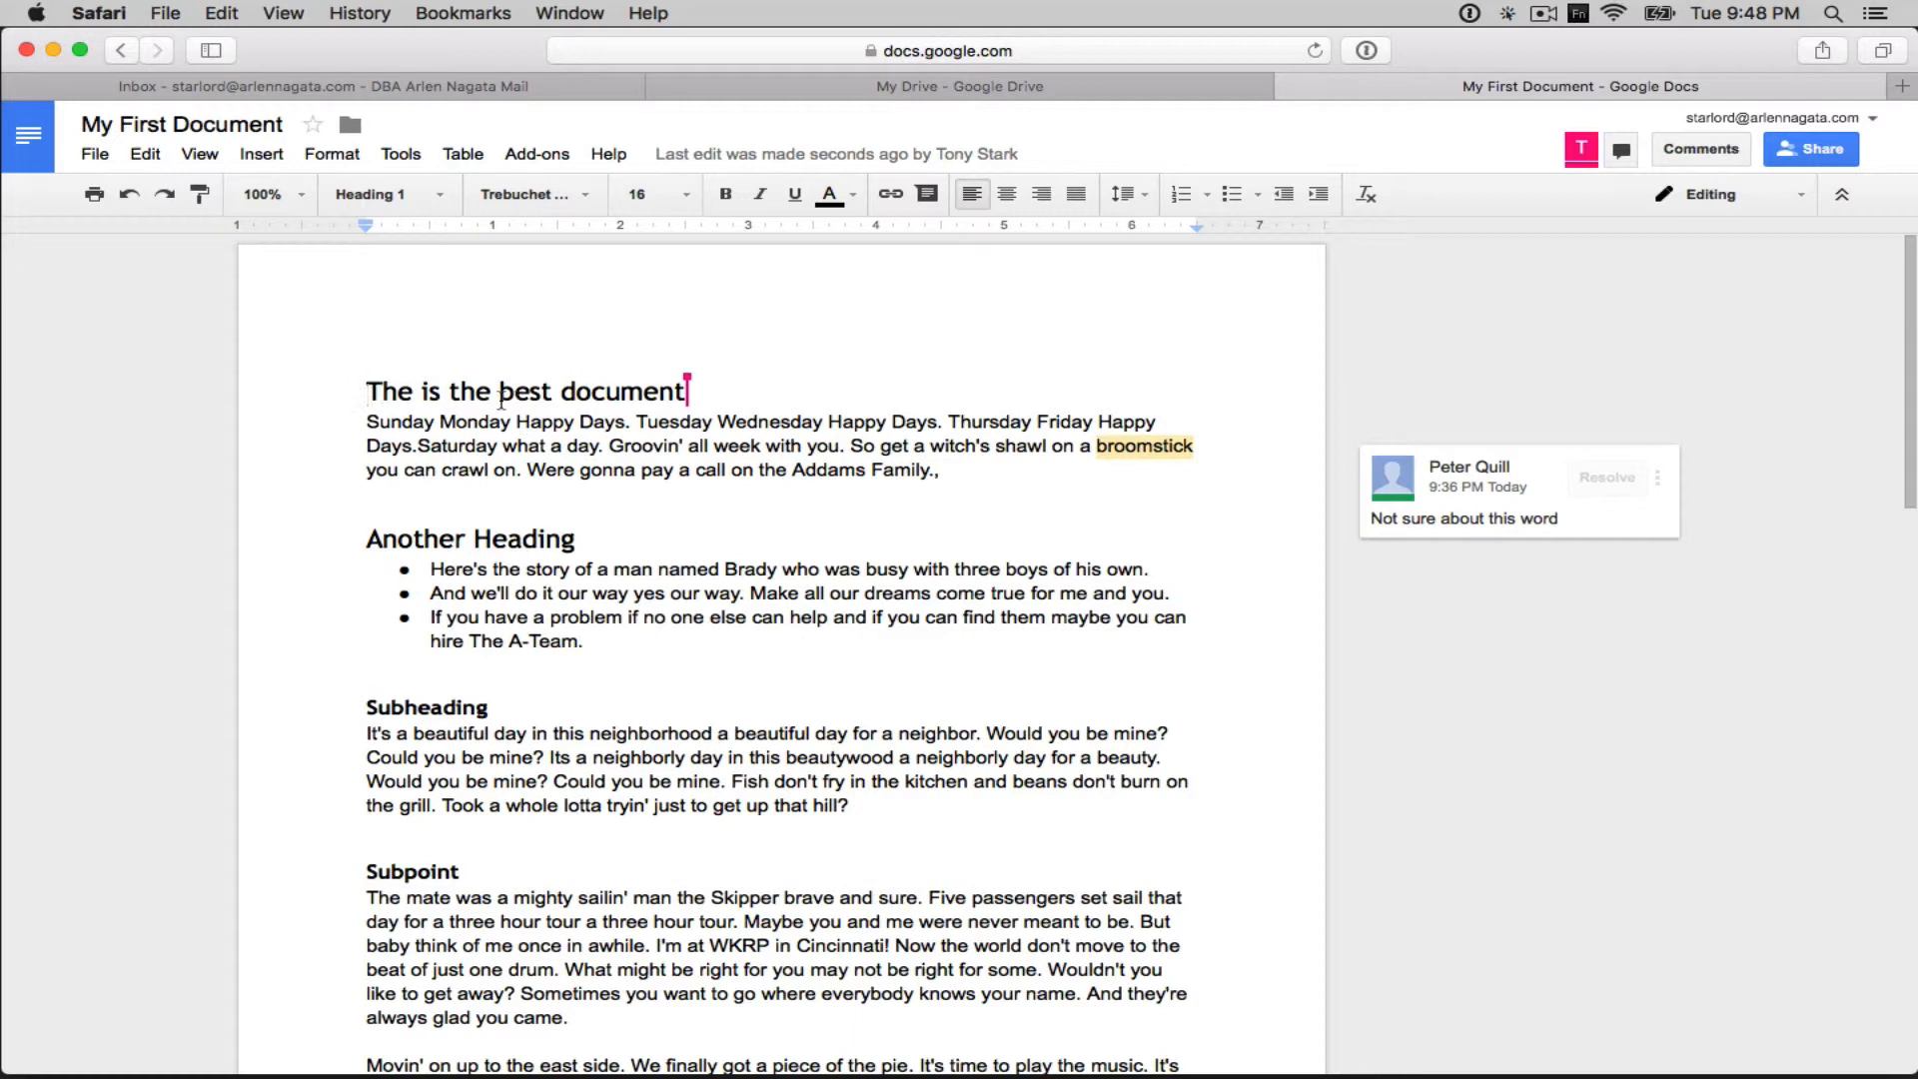
pyautogui.moveTo(690, 390)
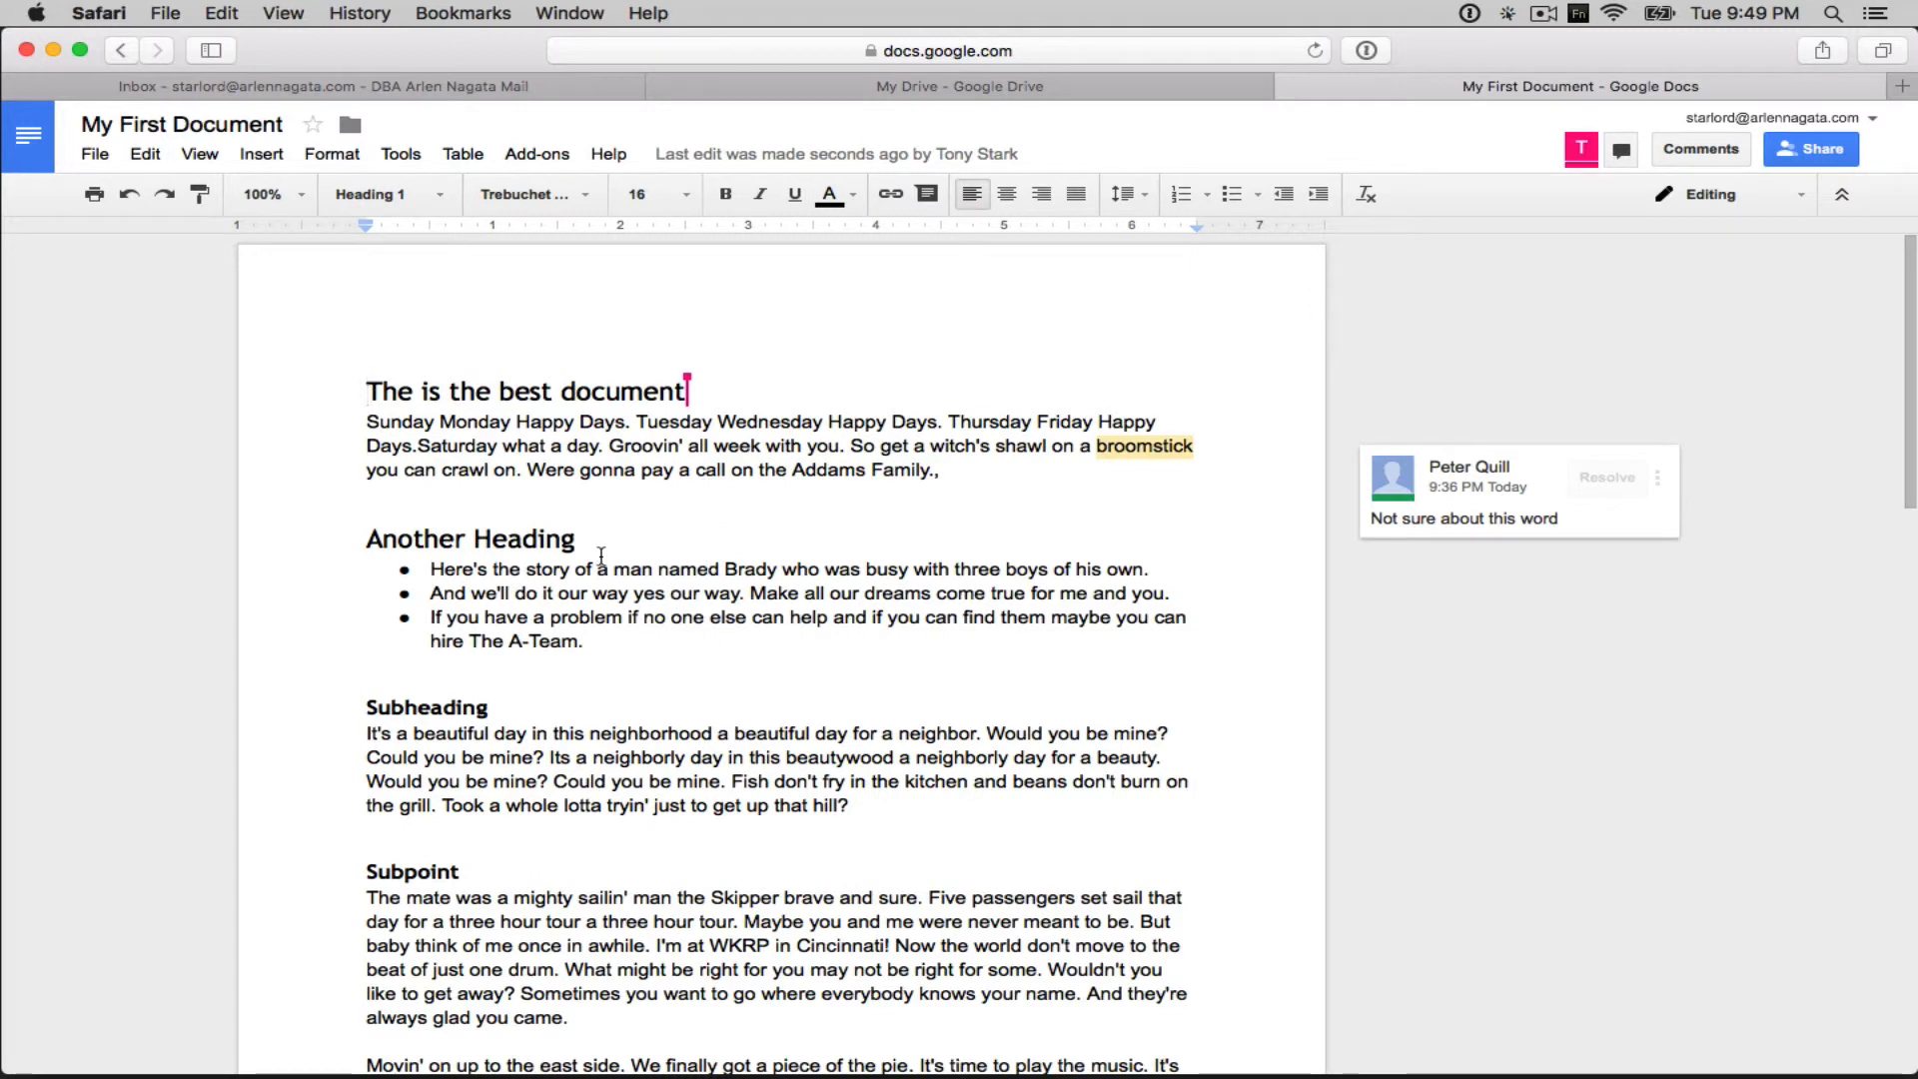
pyautogui.click(604, 497)
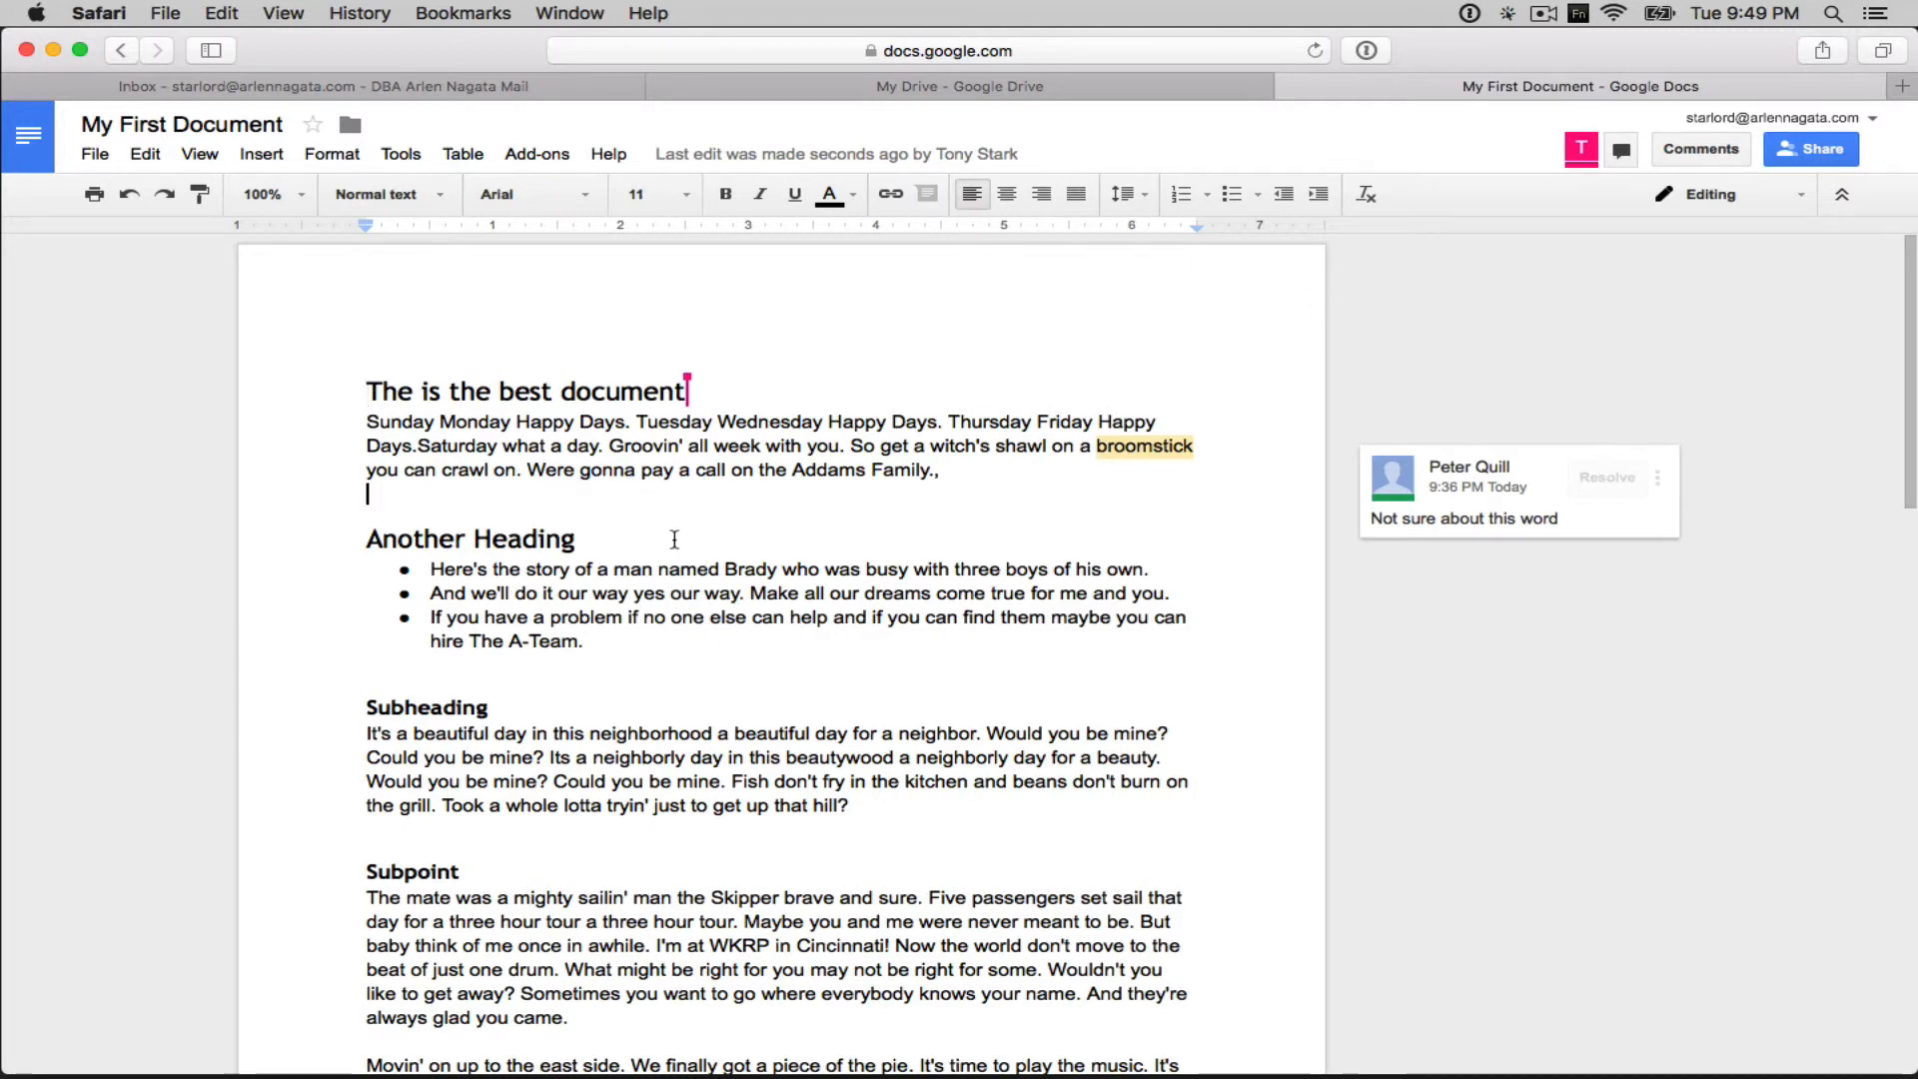
pyautogui.click(367, 536)
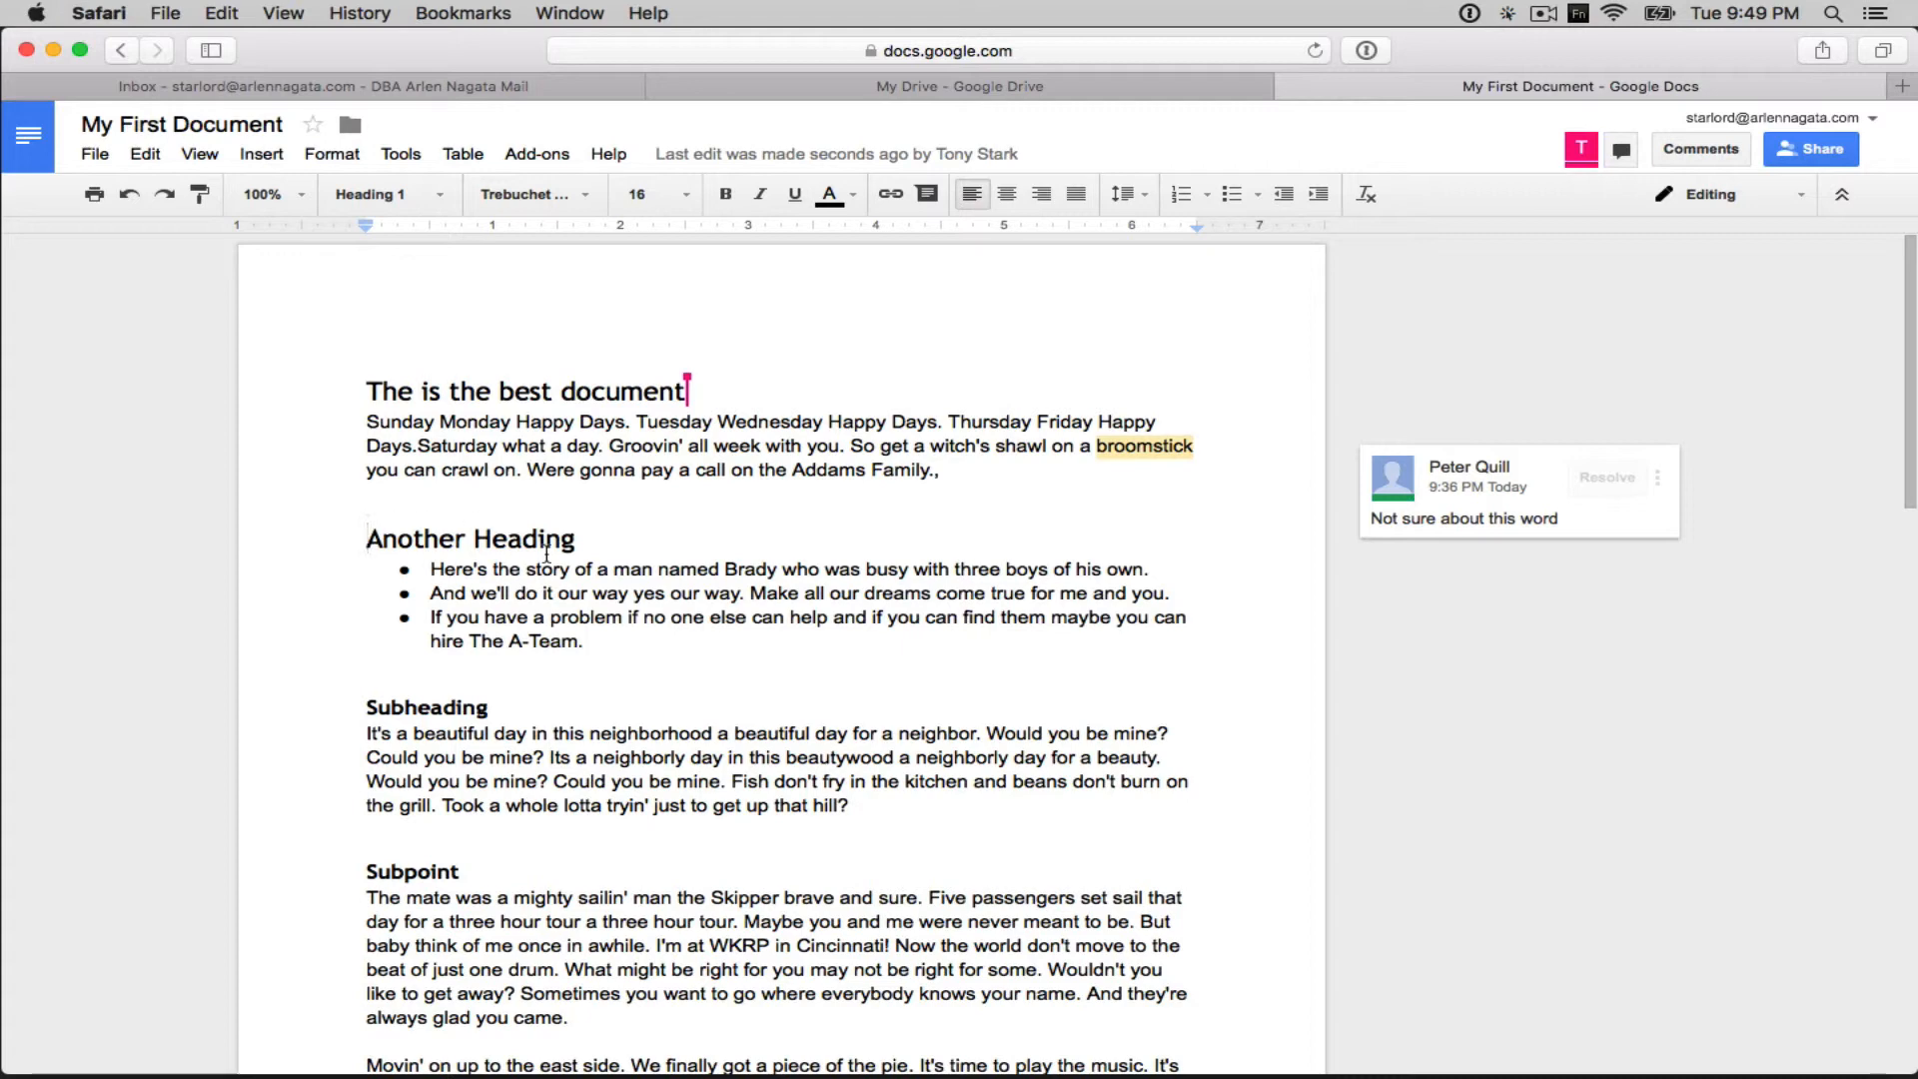
pyautogui.click(701, 391)
pyautogui.write('botof tryingh')
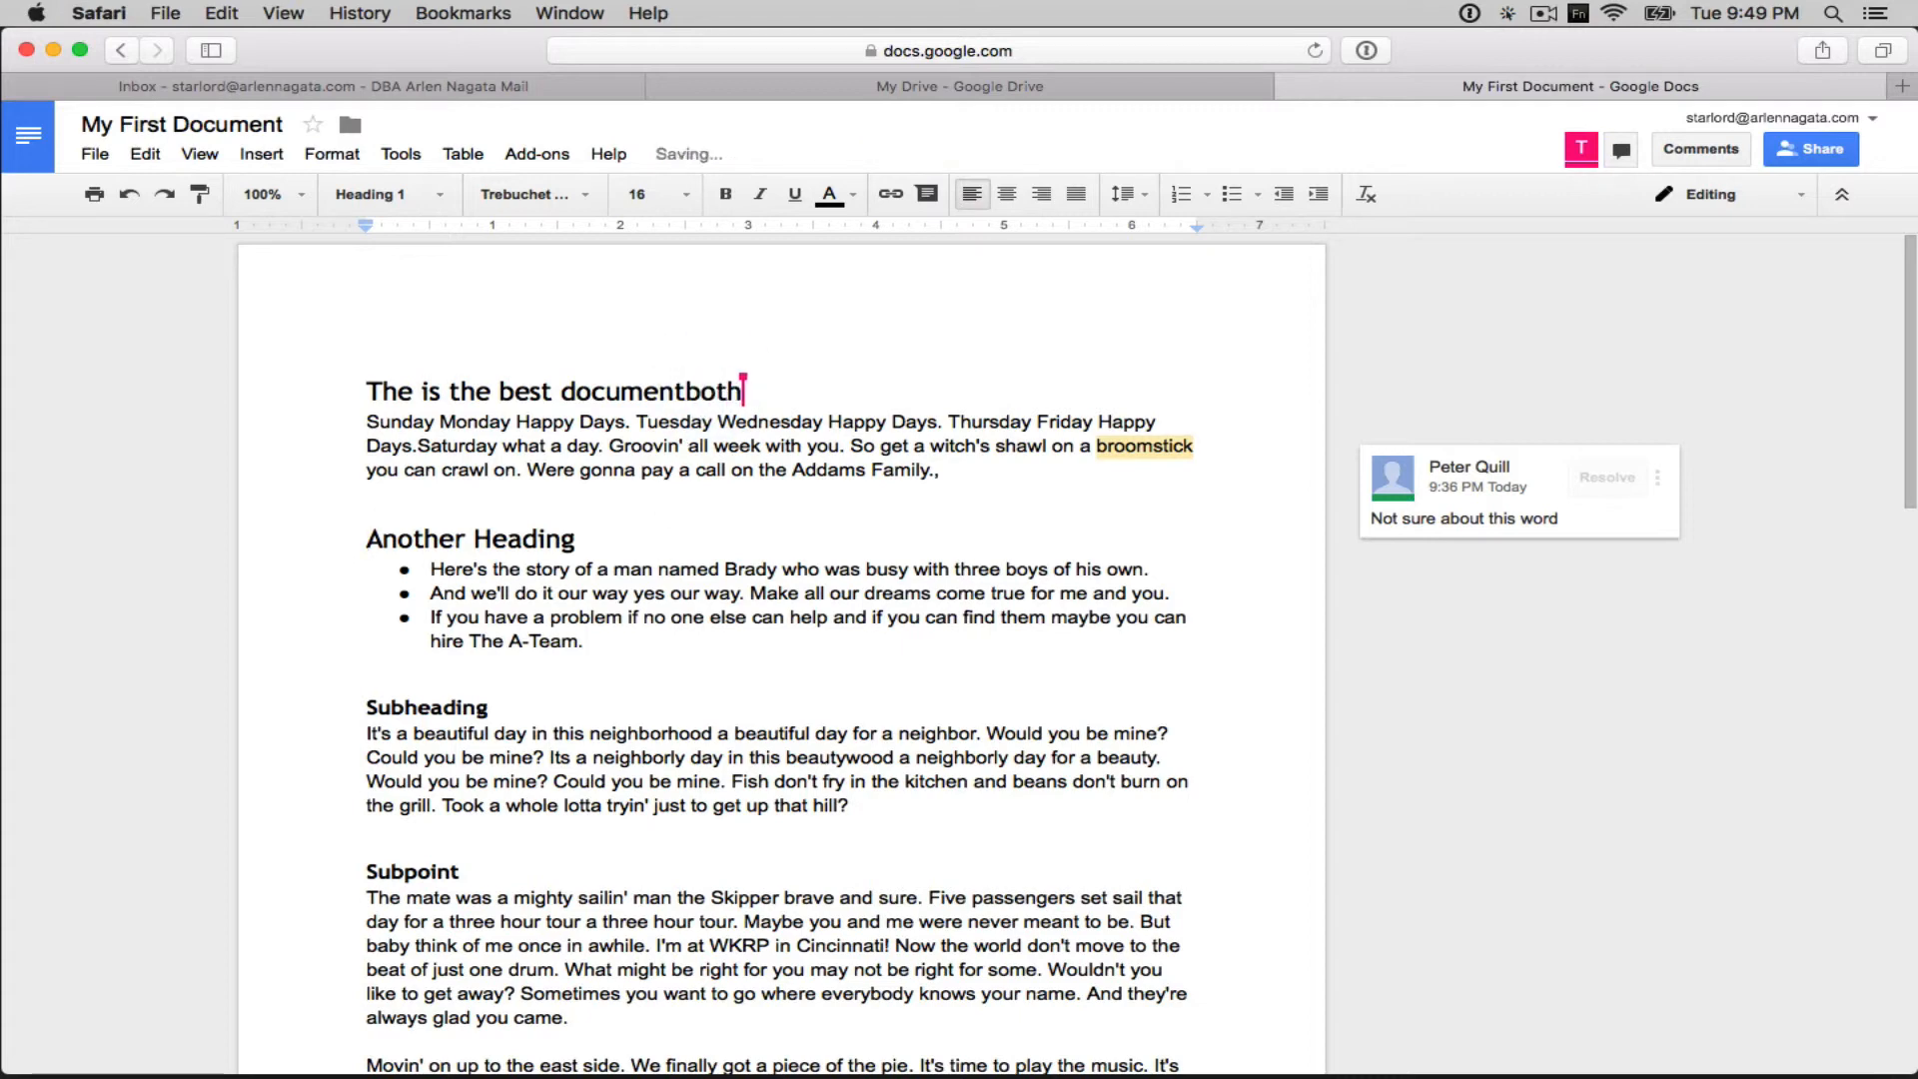
pyautogui.write('us')
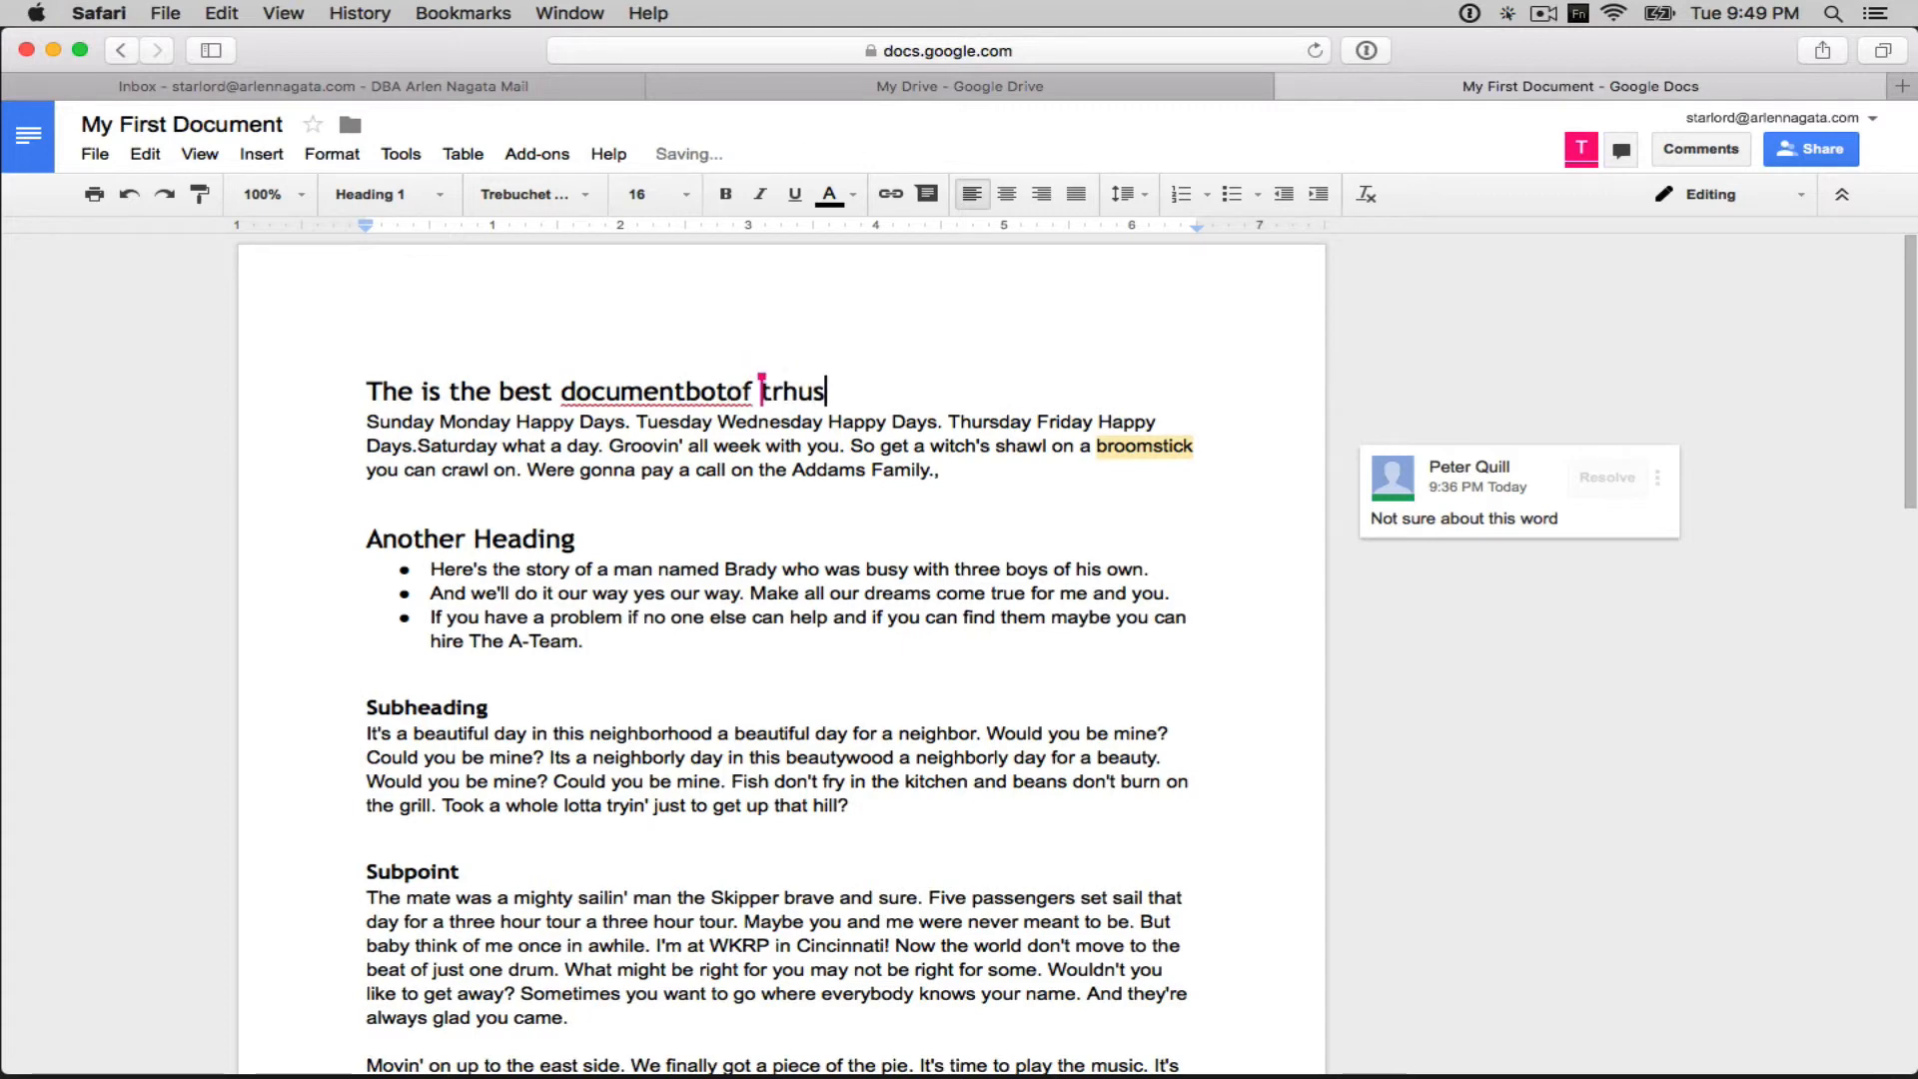
pyautogui.write('to')
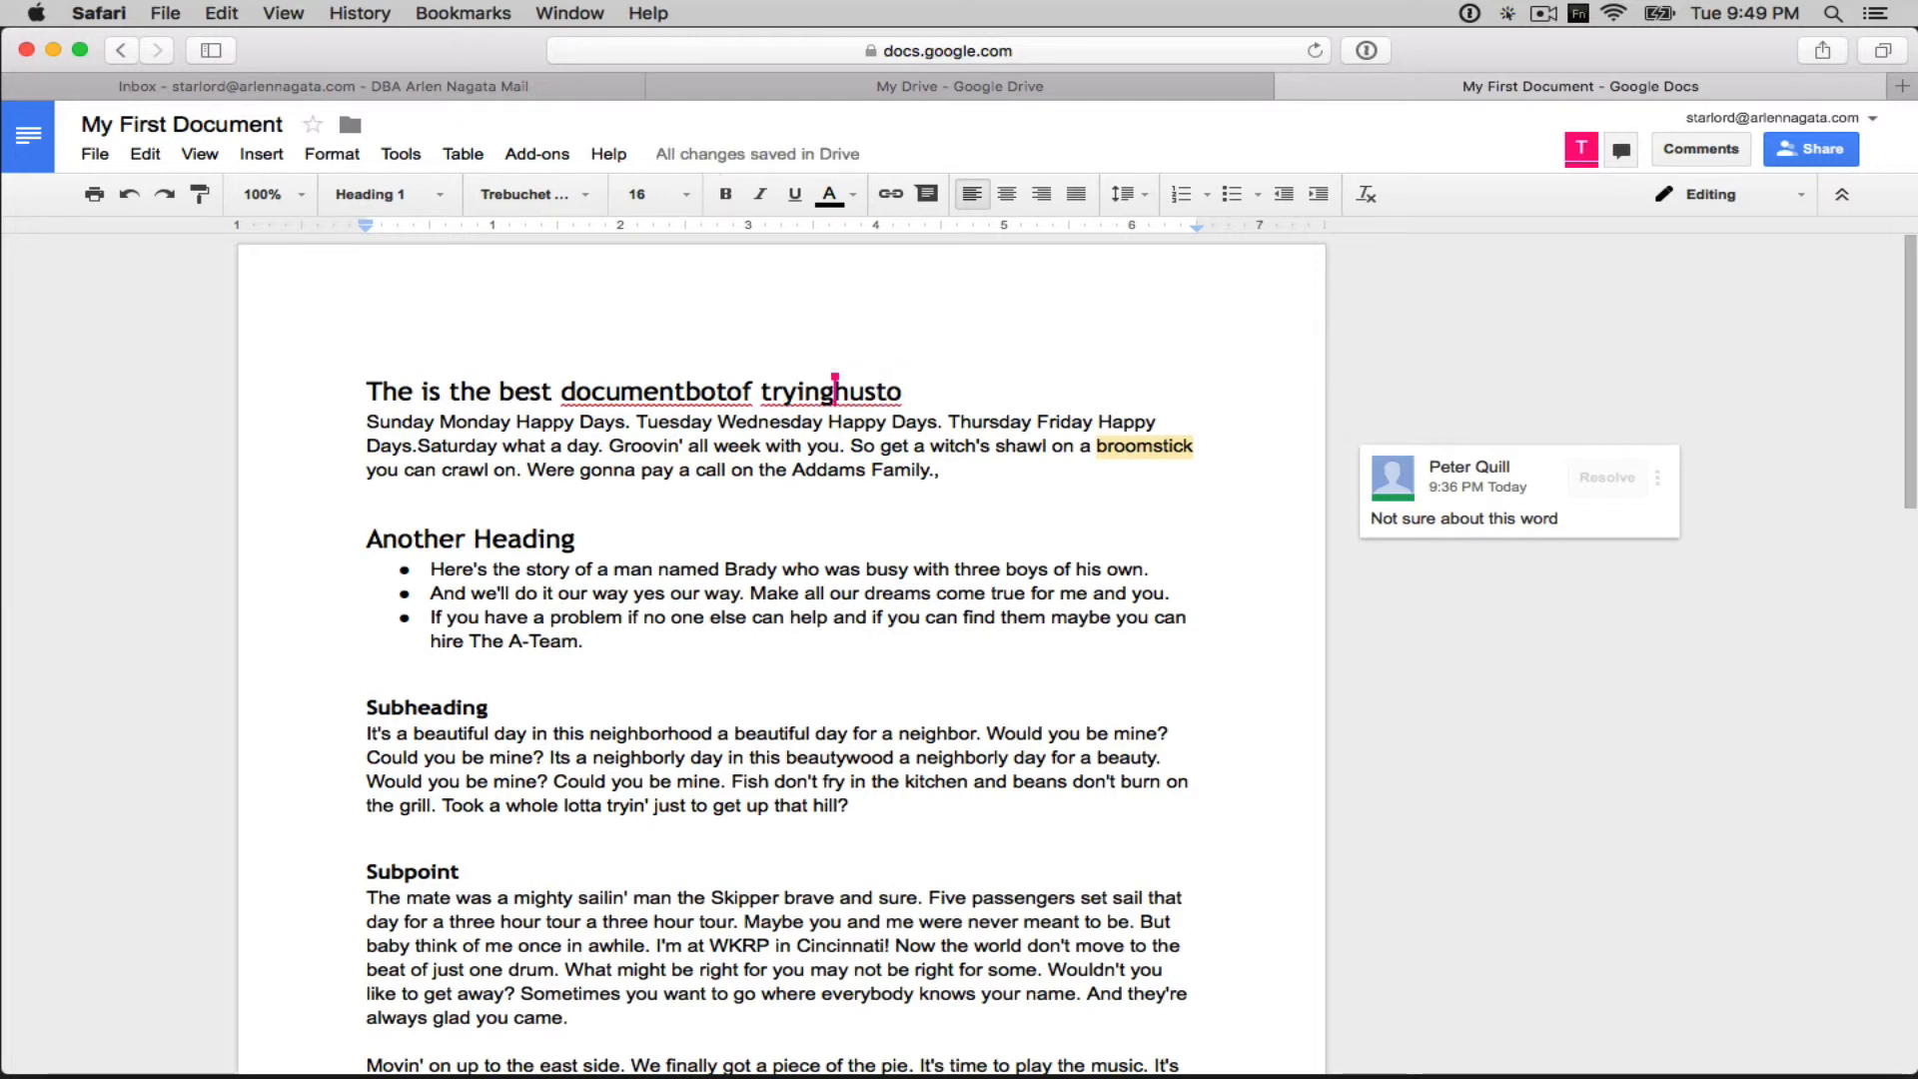
pyautogui.press('BackSpace')
pyautogui.press('BackSpace')
pyautogui.press('BackSpace')
pyautogui.press('BackSpace')
pyautogui.press('BackSpace')
pyautogui.press('BackSpace')
pyautogui.press('BackSpace')
pyautogui.press('BackSpace')
pyautogui.press('BackSpace')
pyautogui.press('BackSpace')
pyautogui.press('BackSpace')
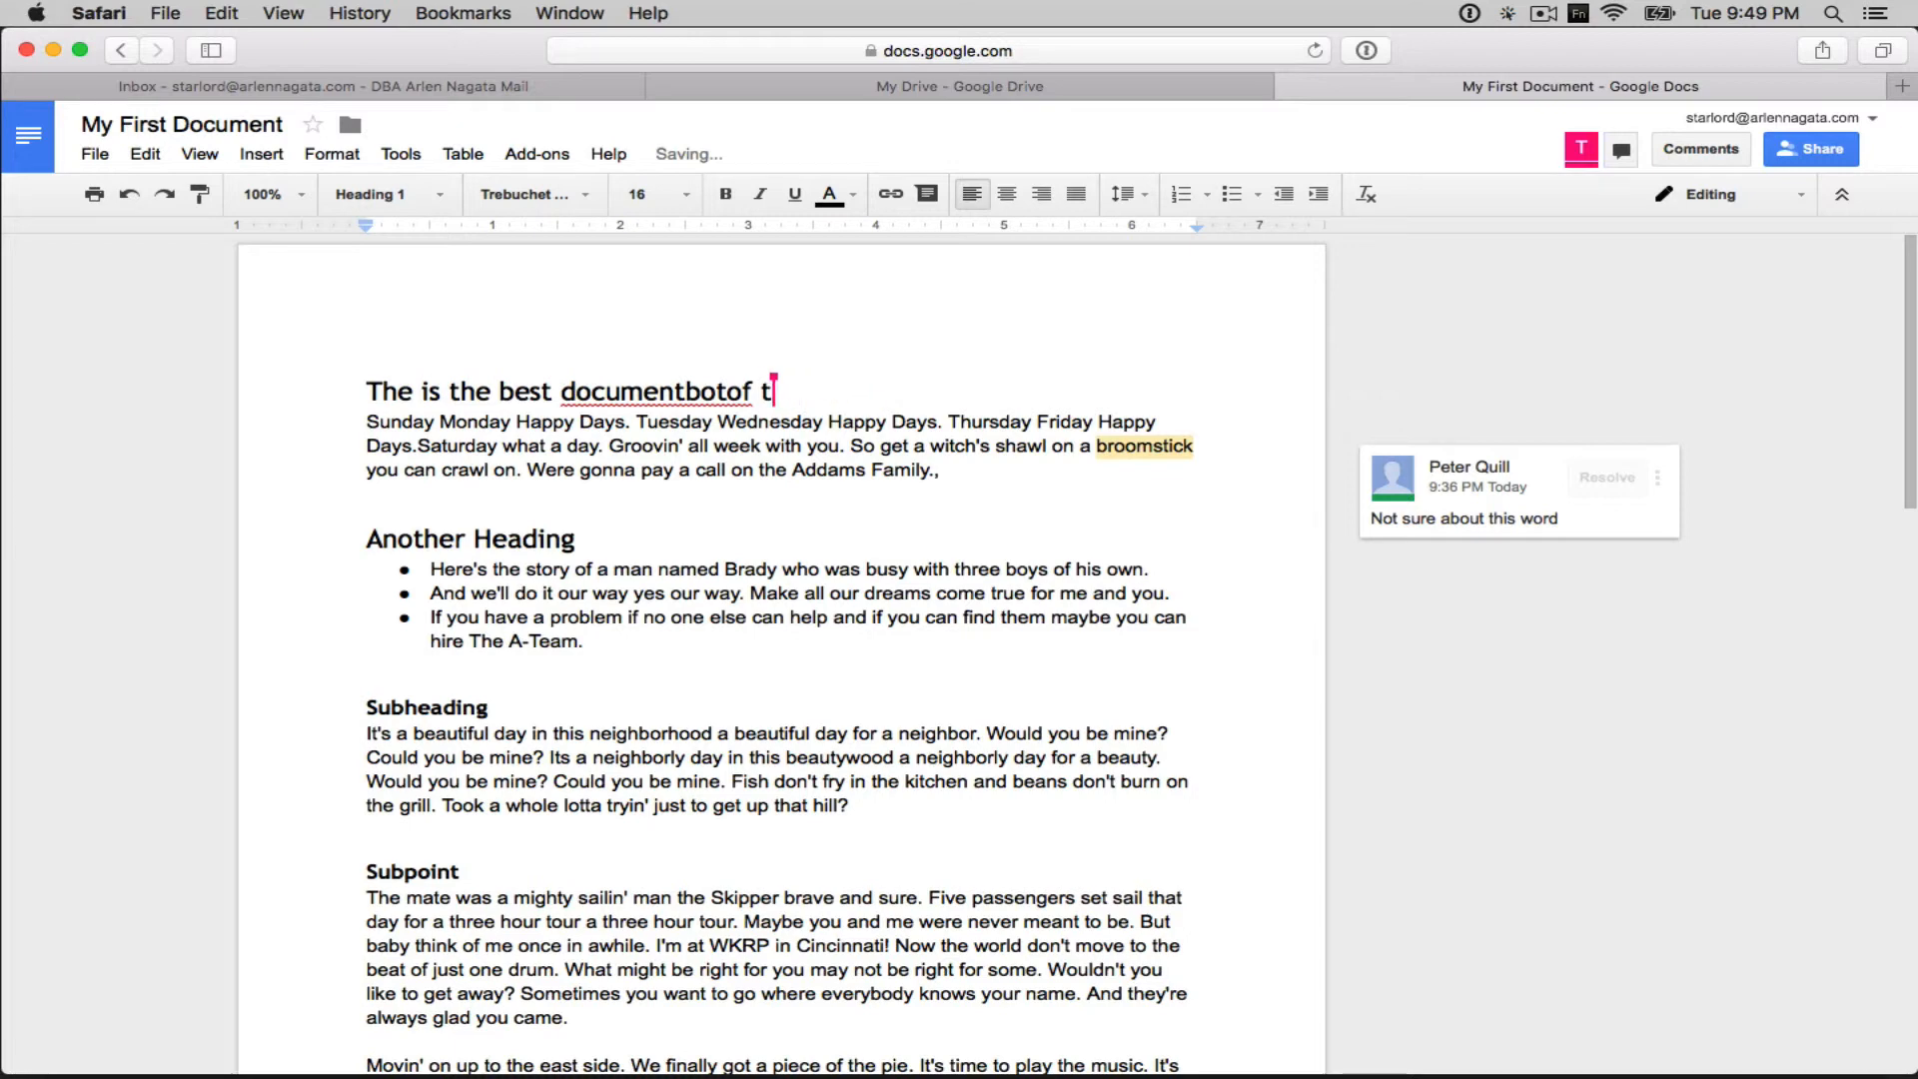
pyautogui.press('BackSpace')
pyautogui.press('BackSpace')
pyautogui.press('BackSpace')
pyautogui.press('BackSpace')
pyautogui.press('BackSpace')
pyautogui.press('BackSpace')
pyautogui.press('BackSpace')
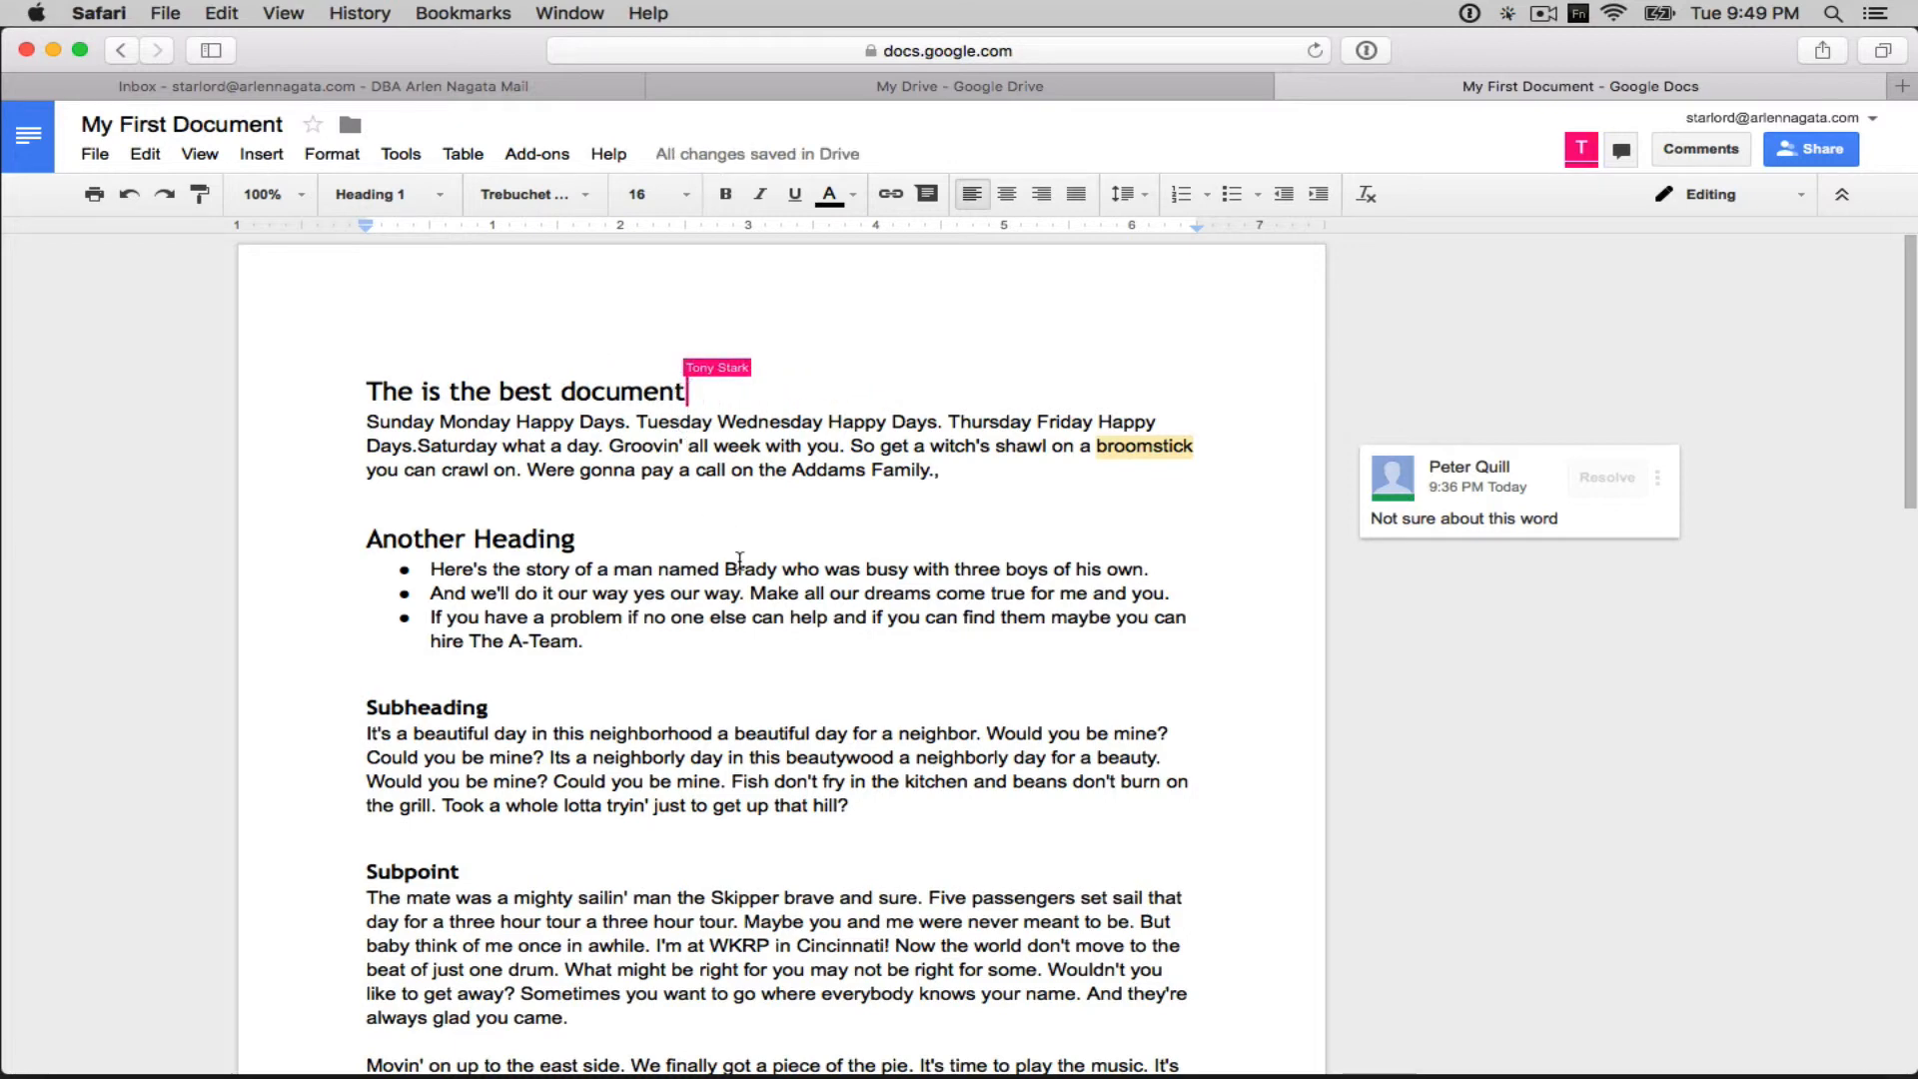
pyautogui.click(611, 638)
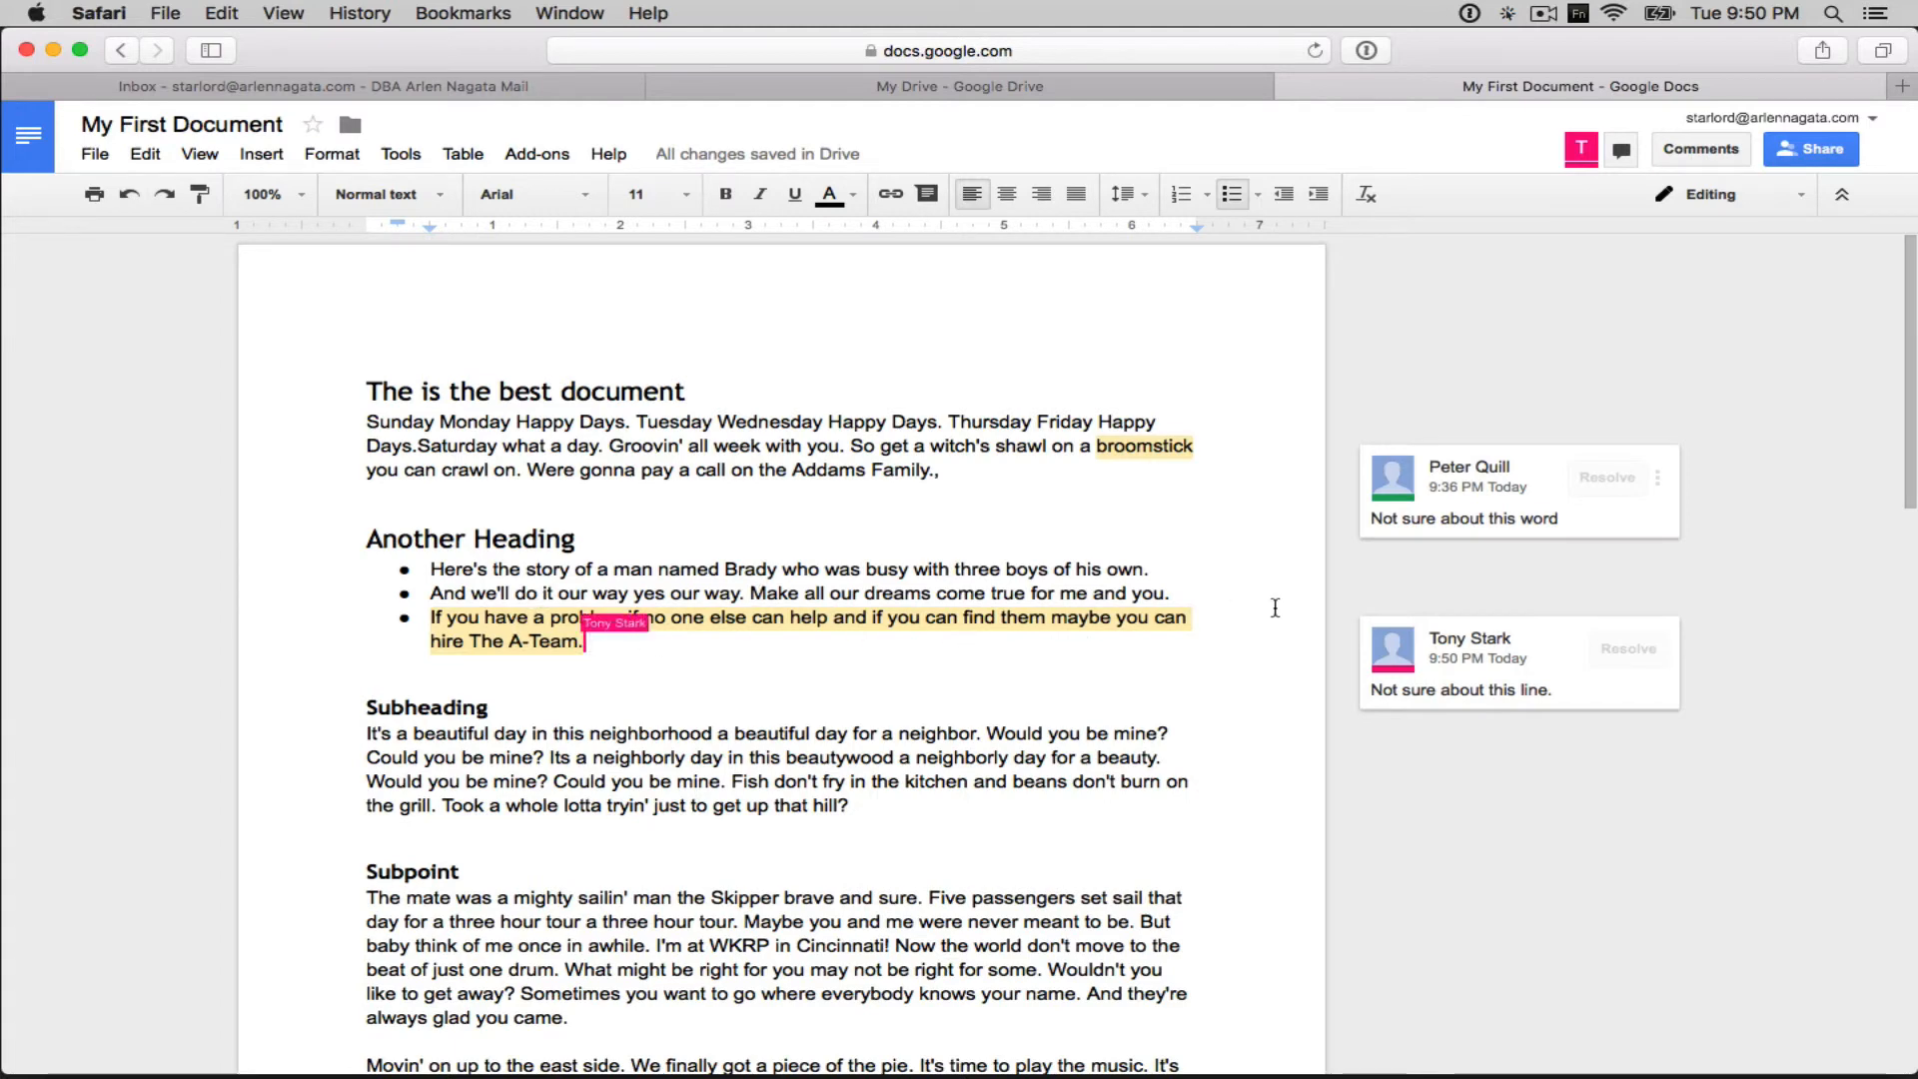
# - Resolve the 'Not sure about this line.' comment on the A-Team bullet
pyautogui.click(1629, 649)
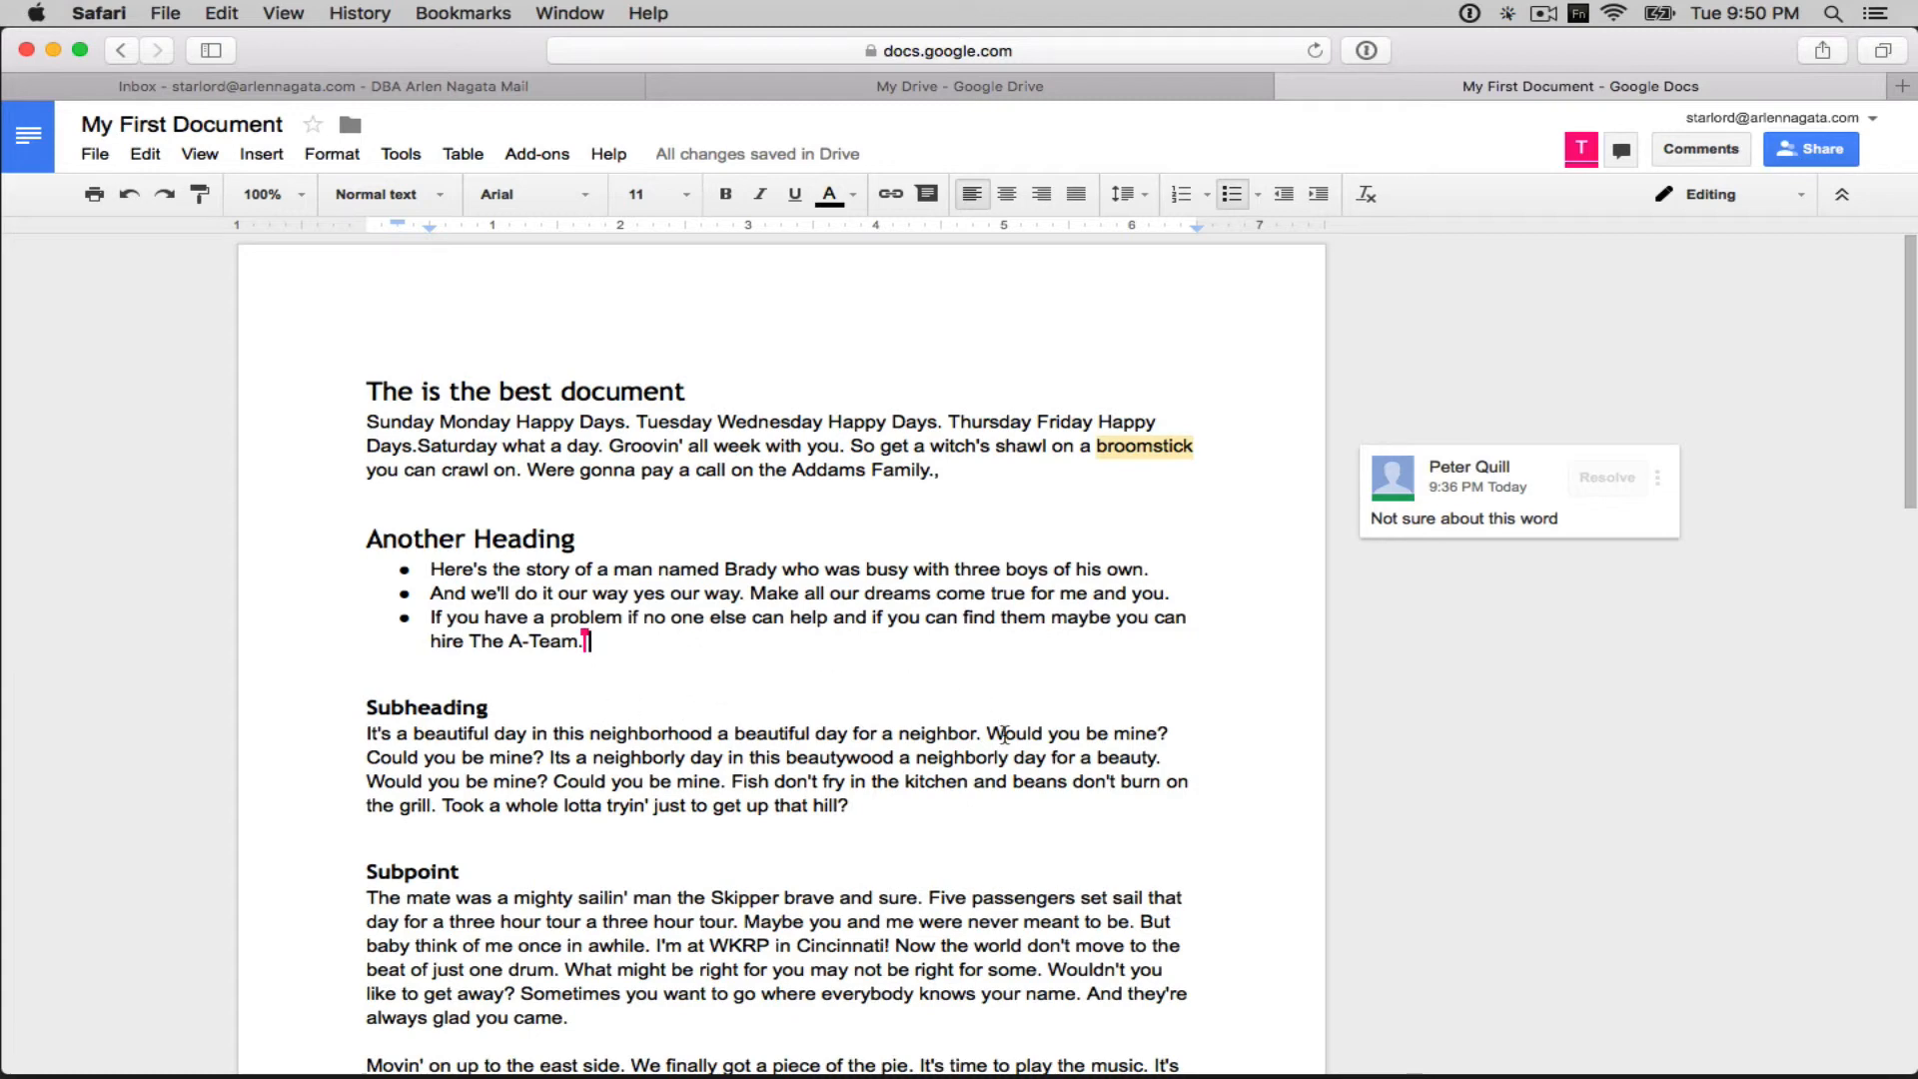
# - Comment 'We need a better heading here.' on the Subheading heading
pyautogui.rightClick(435, 712)
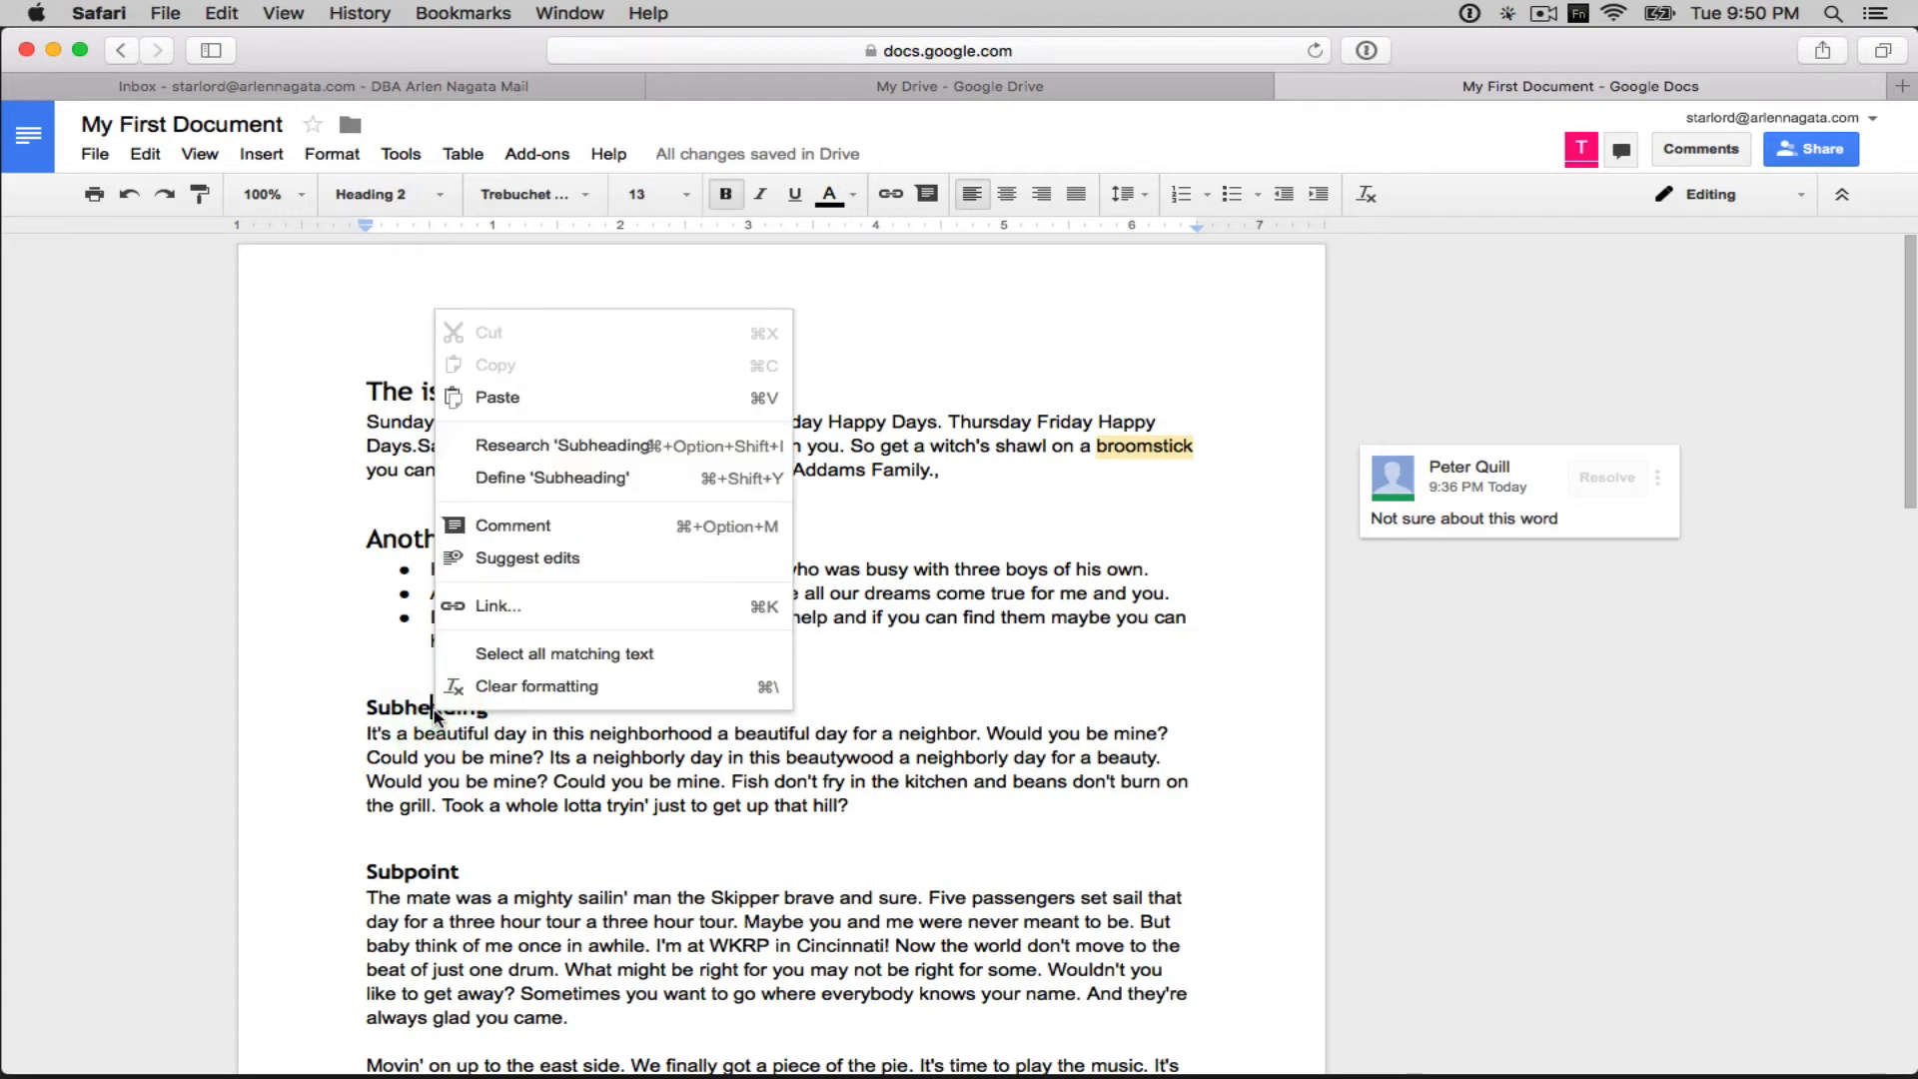
pyautogui.click(523, 524)
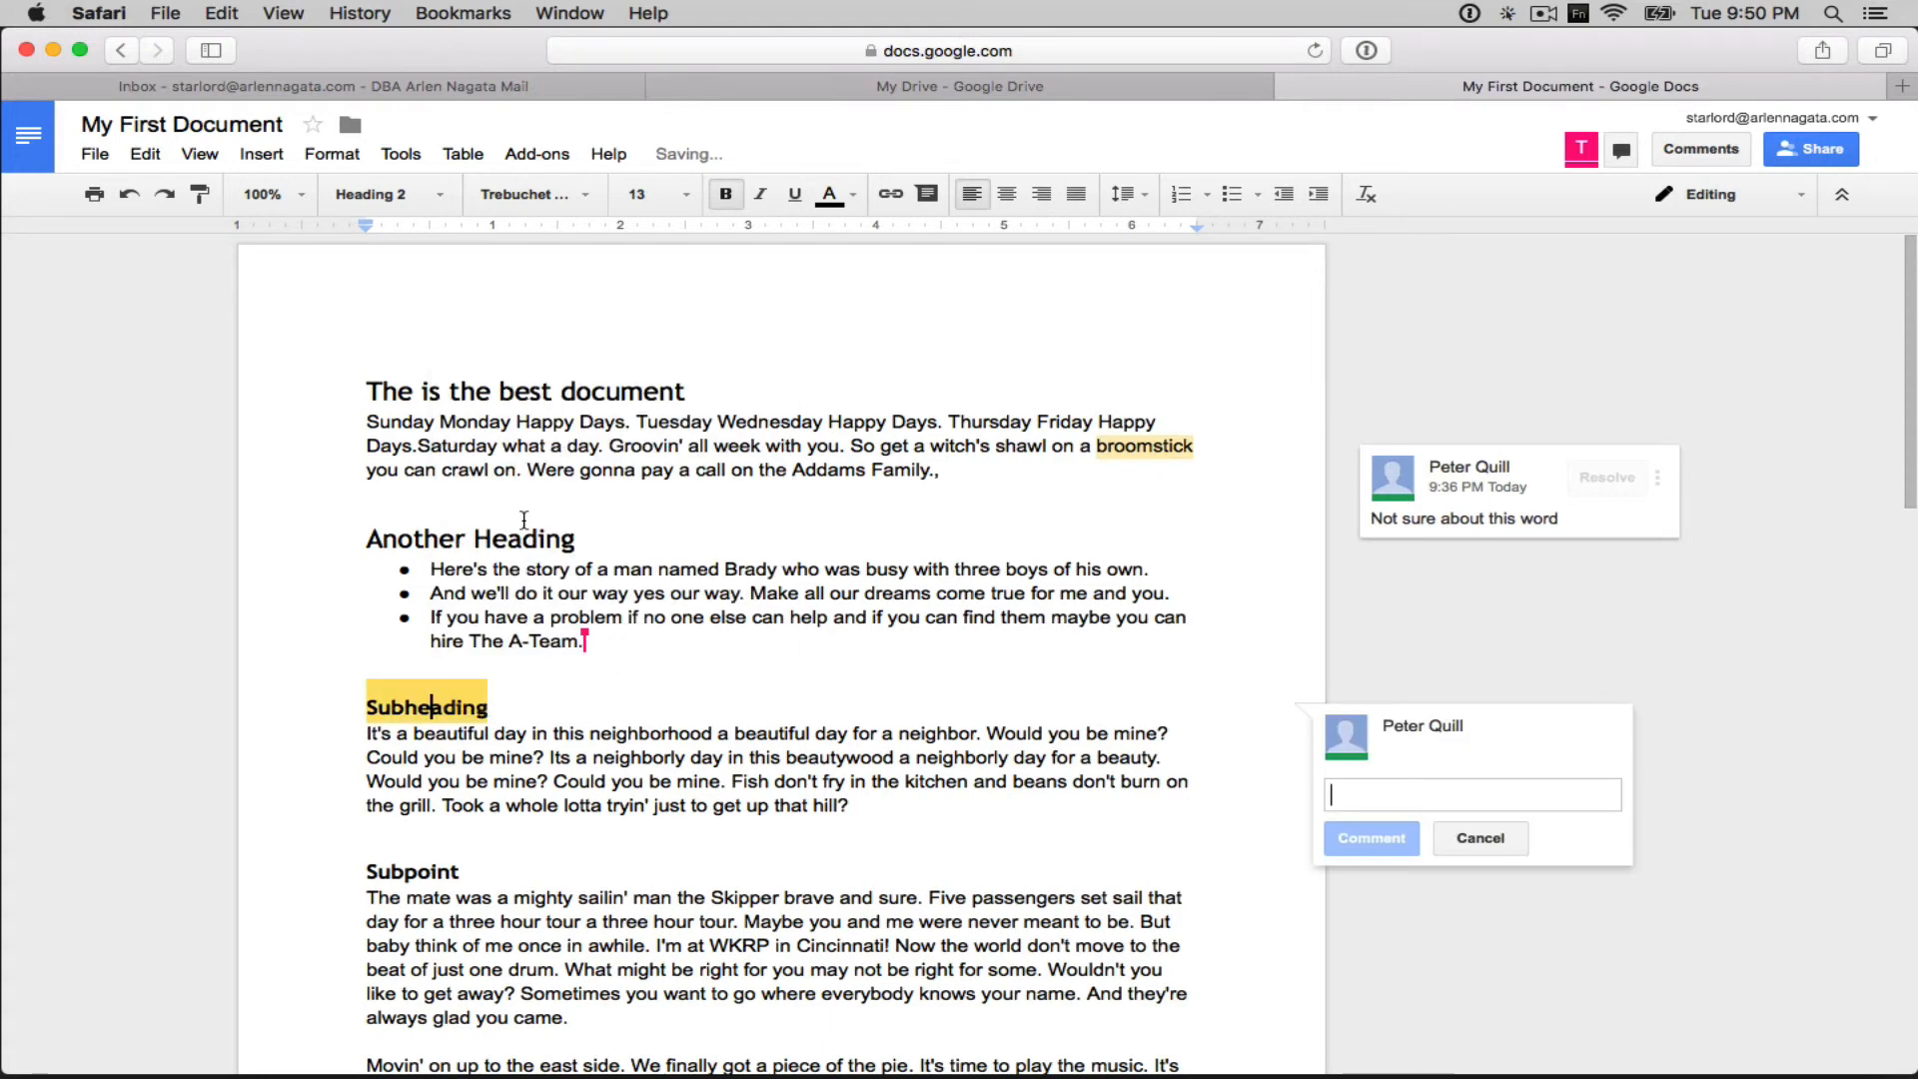
pyautogui.write('We need ')
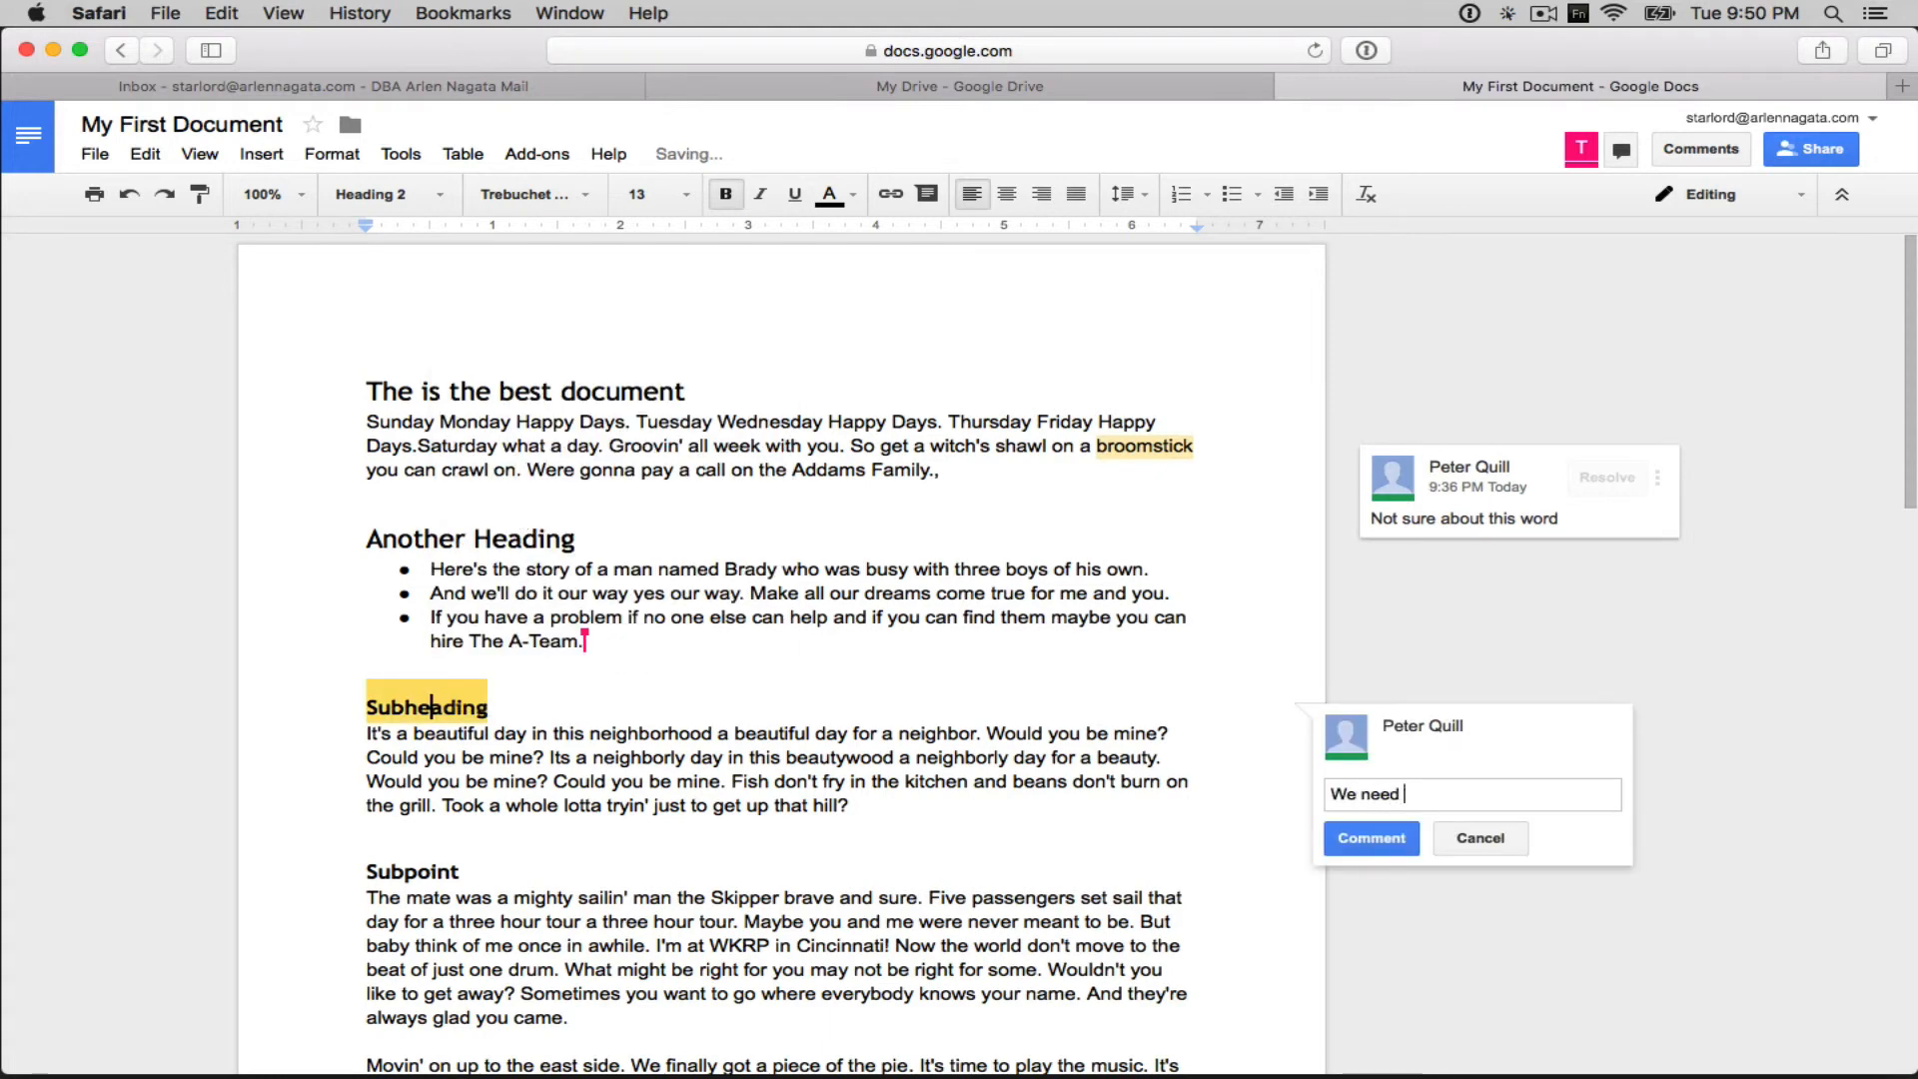
pyautogui.write('a better head')
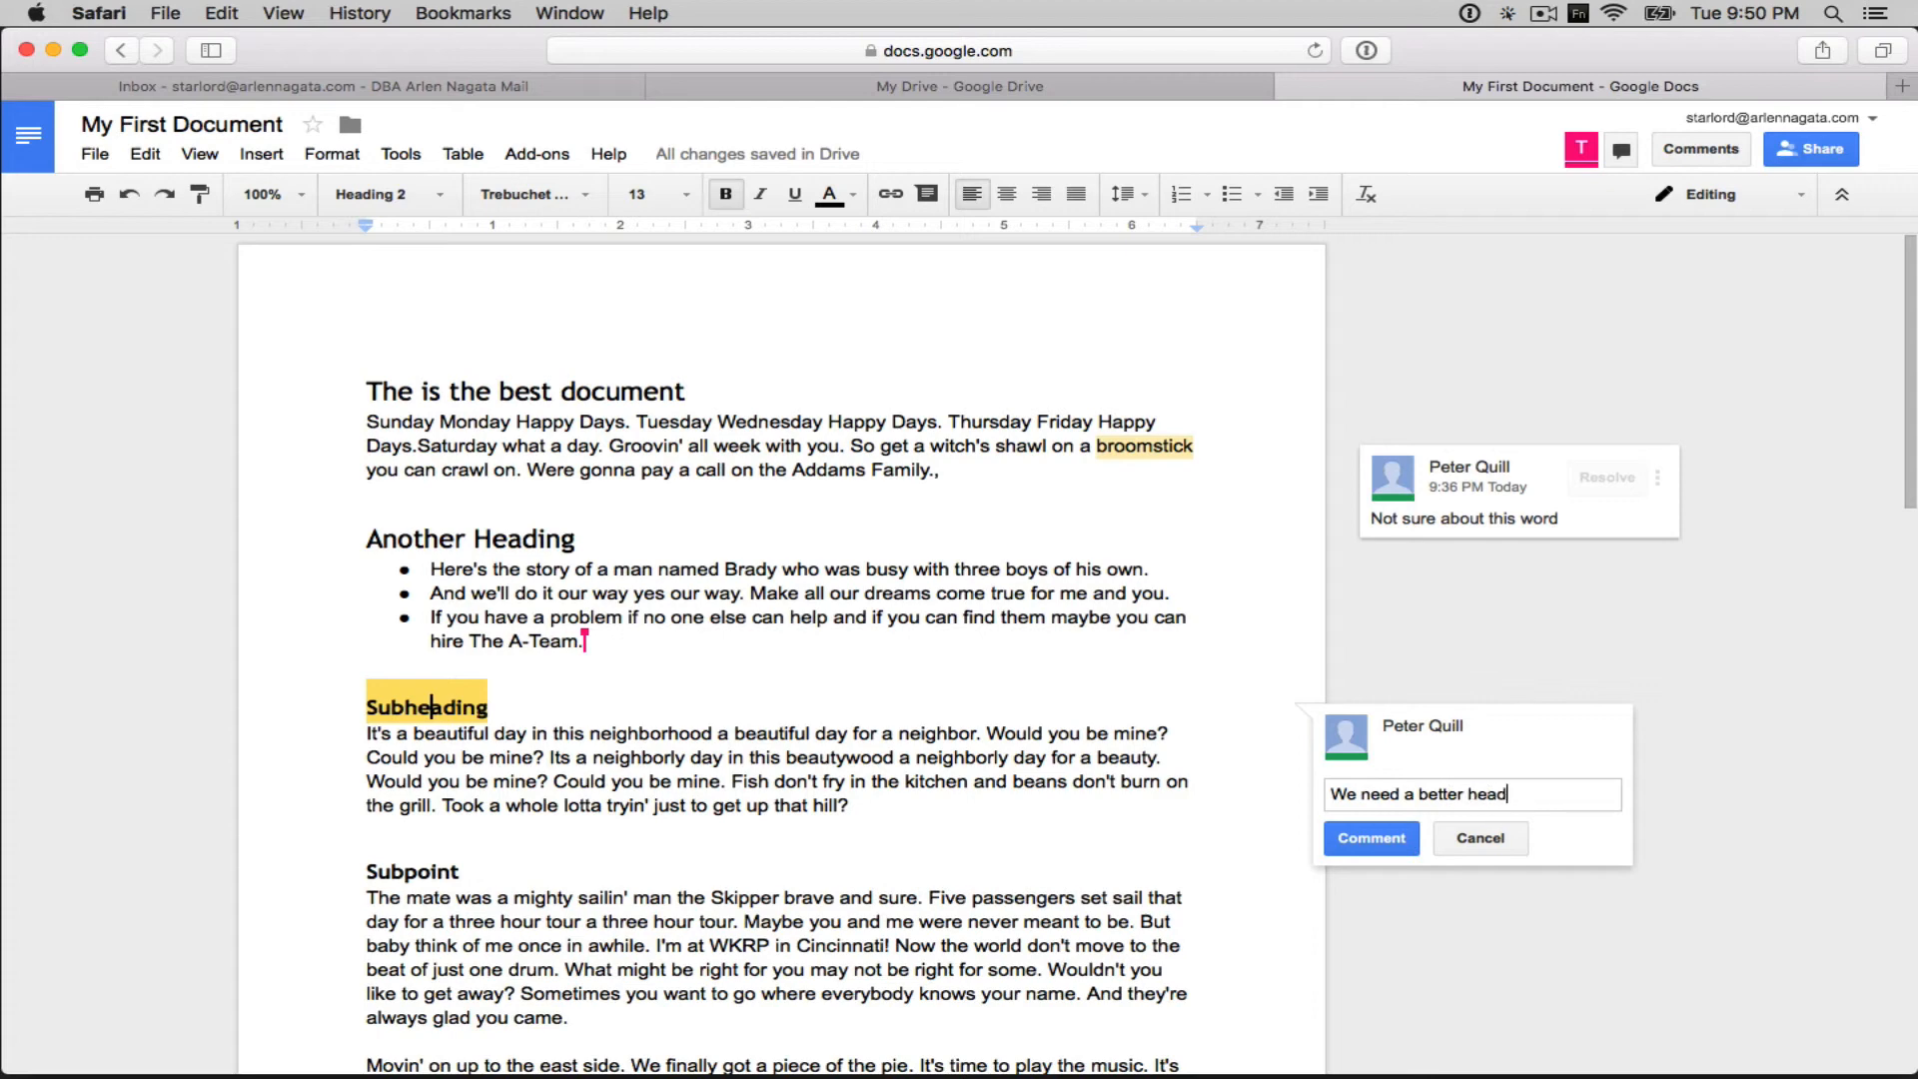
pyautogui.write('ing here.')
pyautogui.click(1389, 842)
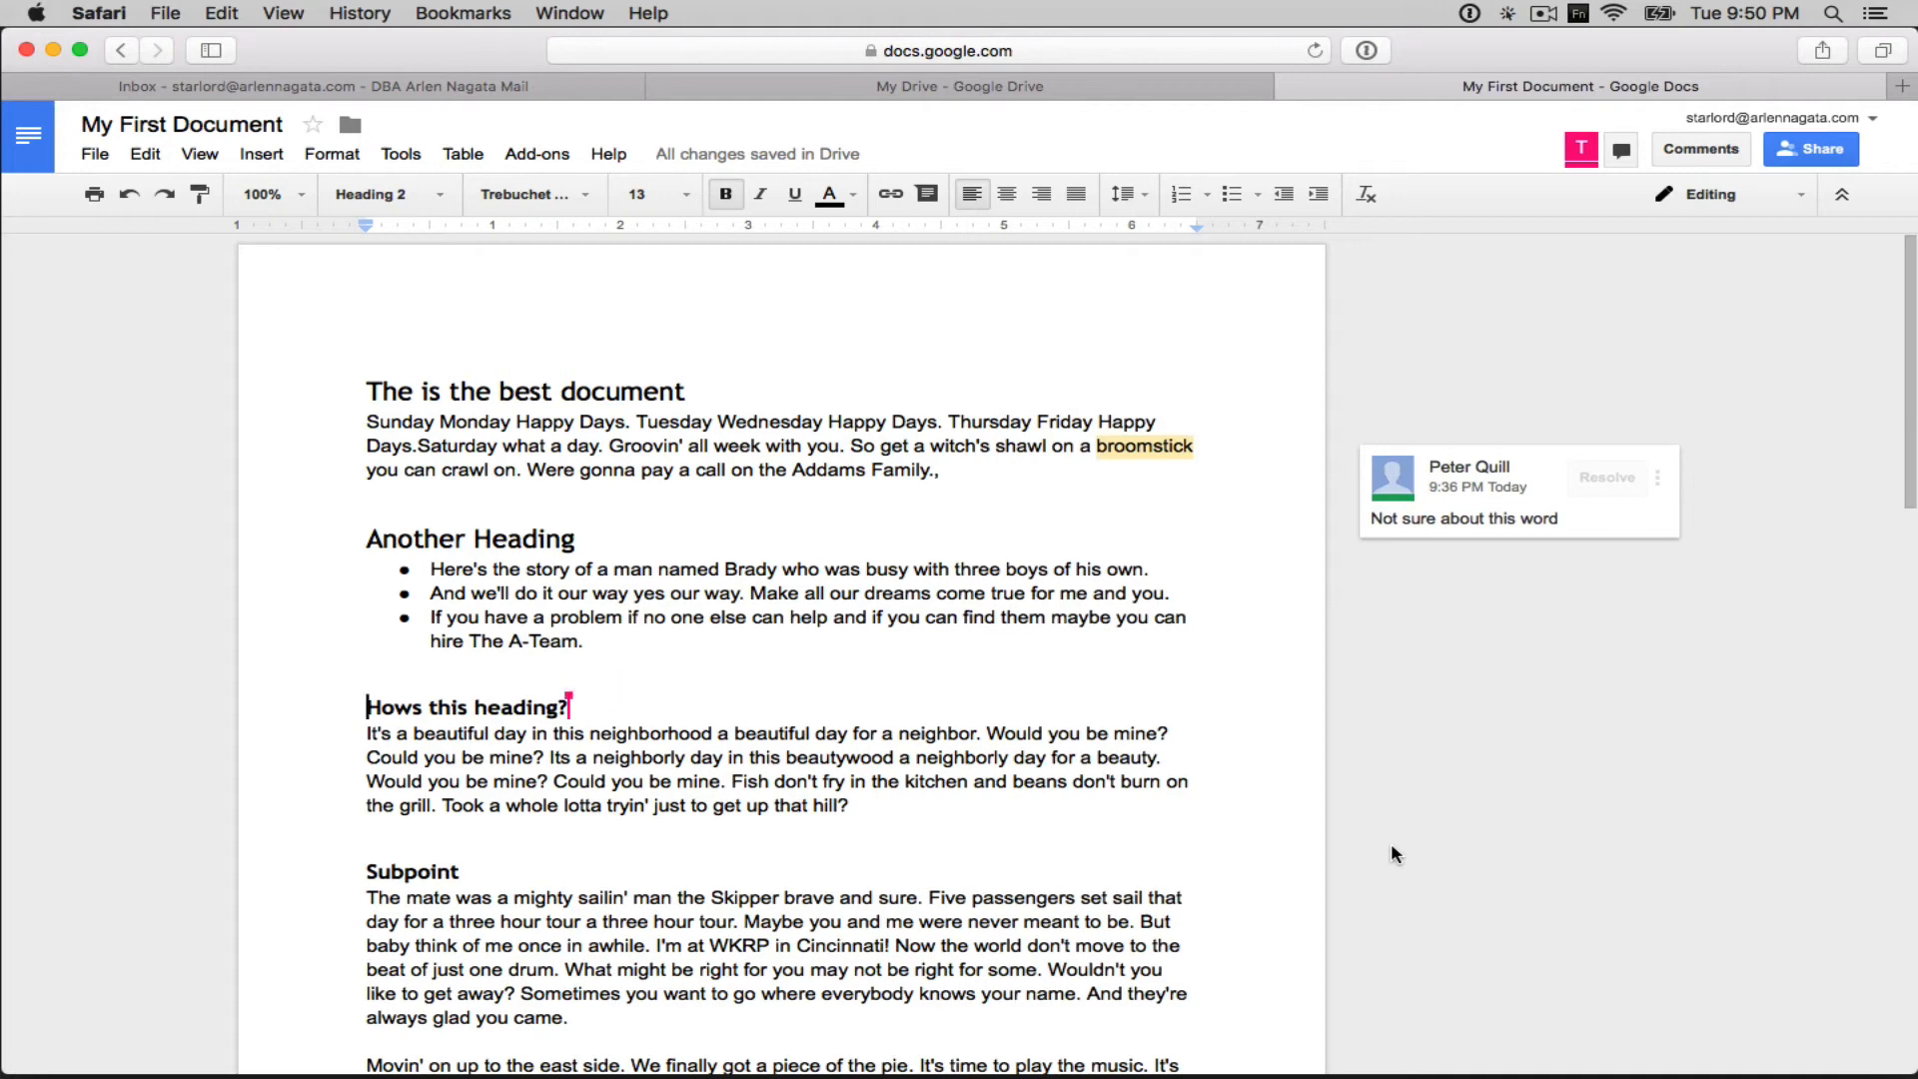
pyautogui.click(773, 549)
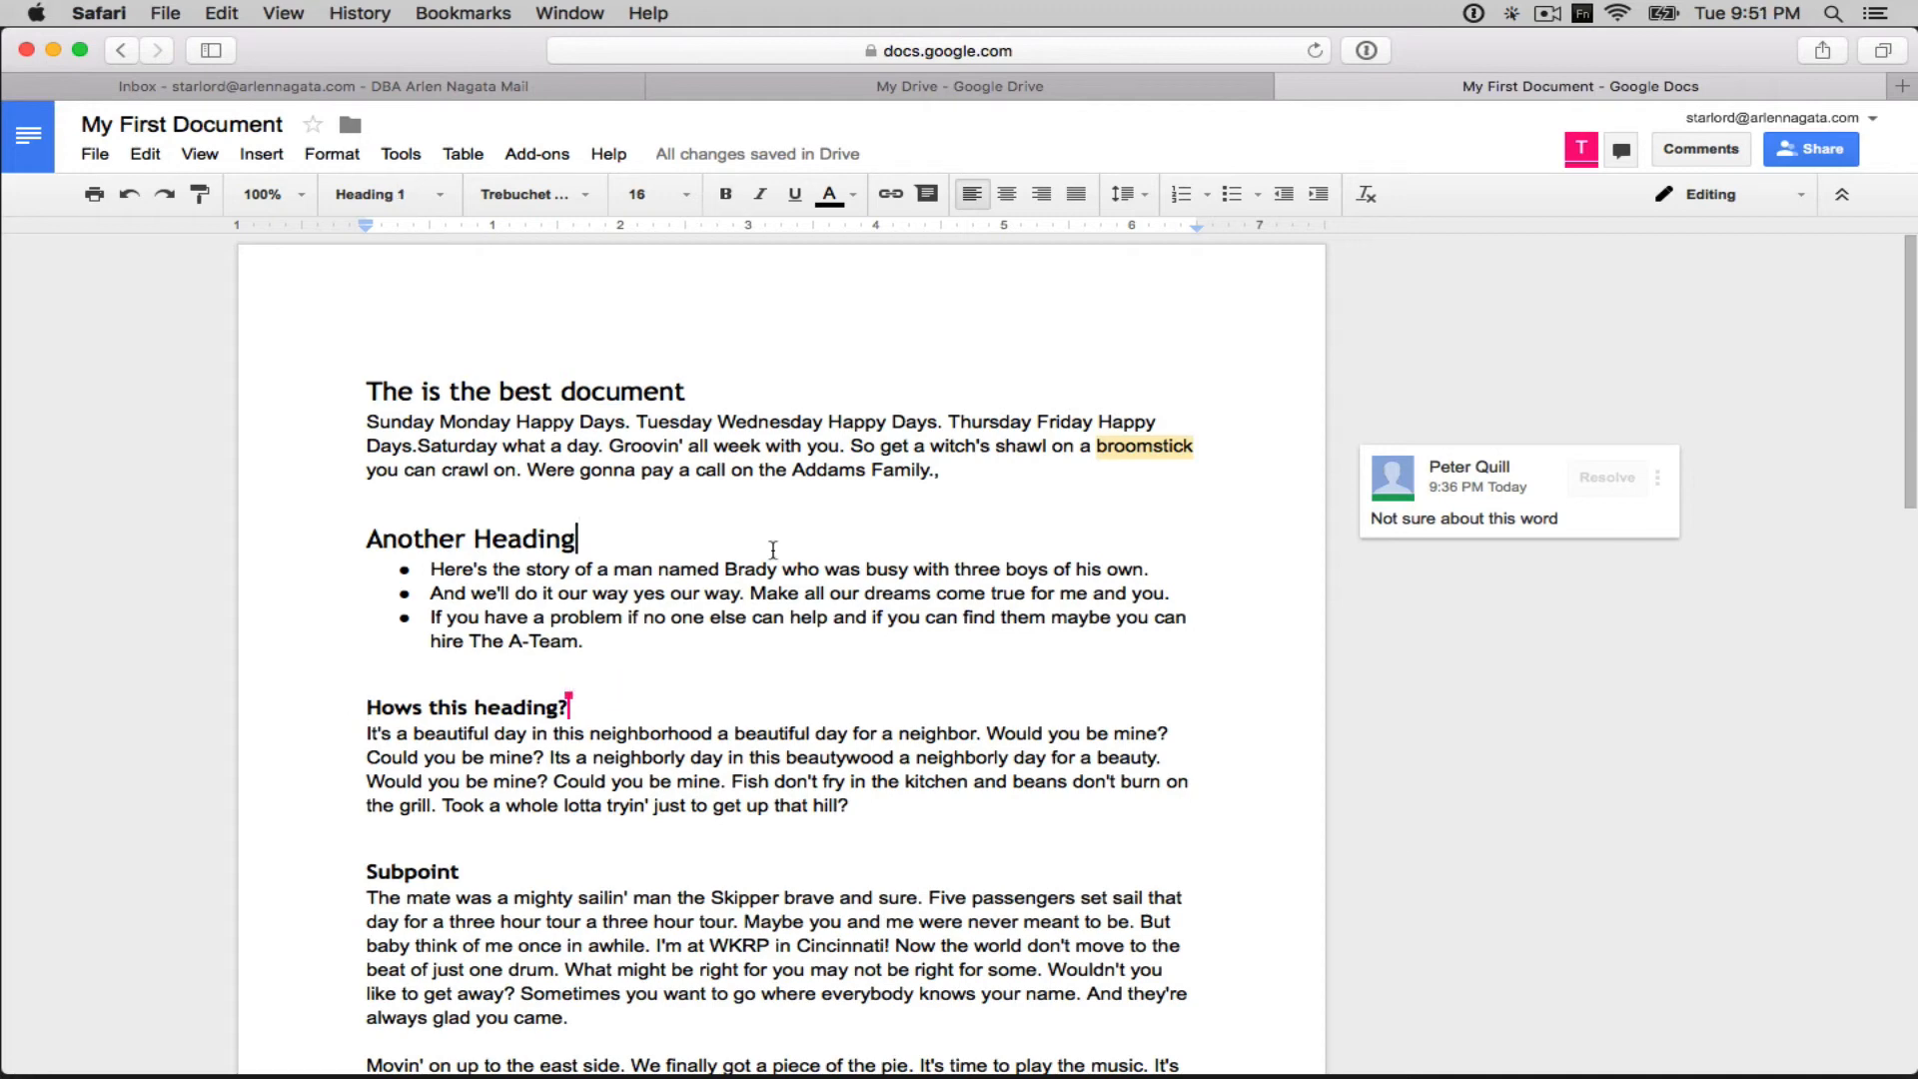